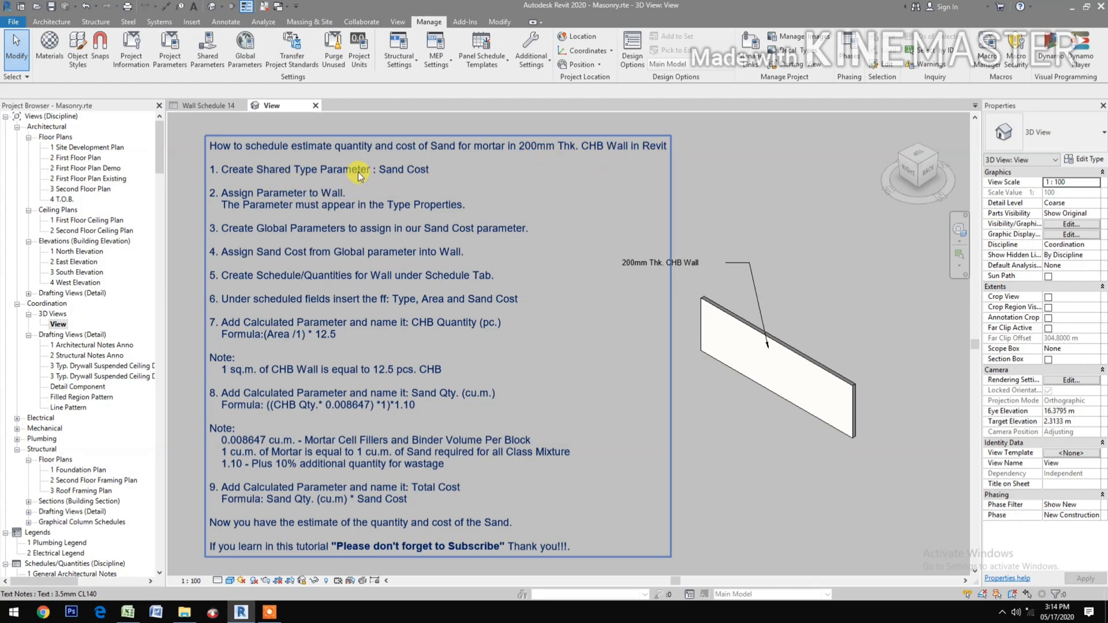
- Create a shared parameter named Sand Cost with the Currency type in the Tutorial group
{"action": "left_click", "coordinate": [203, 60]}
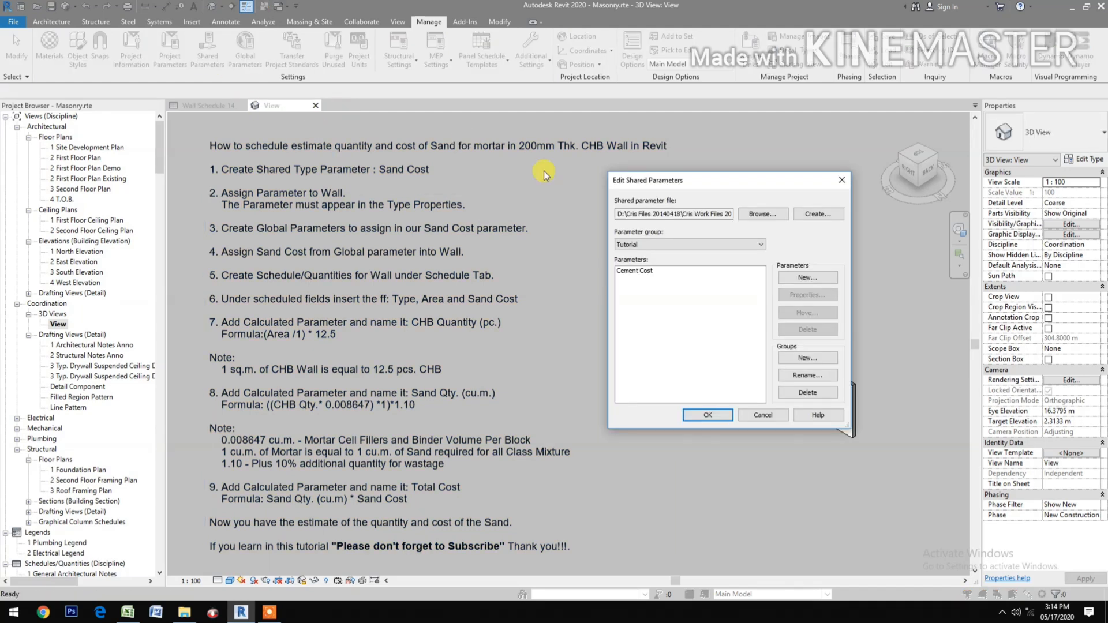
{"action": "left_click", "coordinate": [801, 278]}
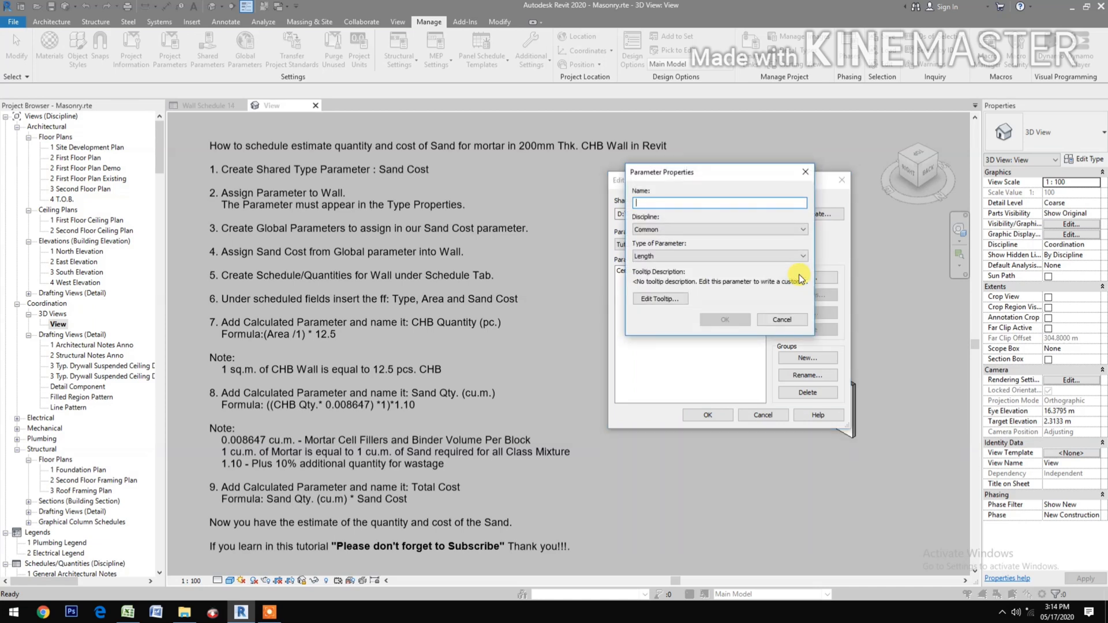
{"action": "type", "text": "Sand Cost"}
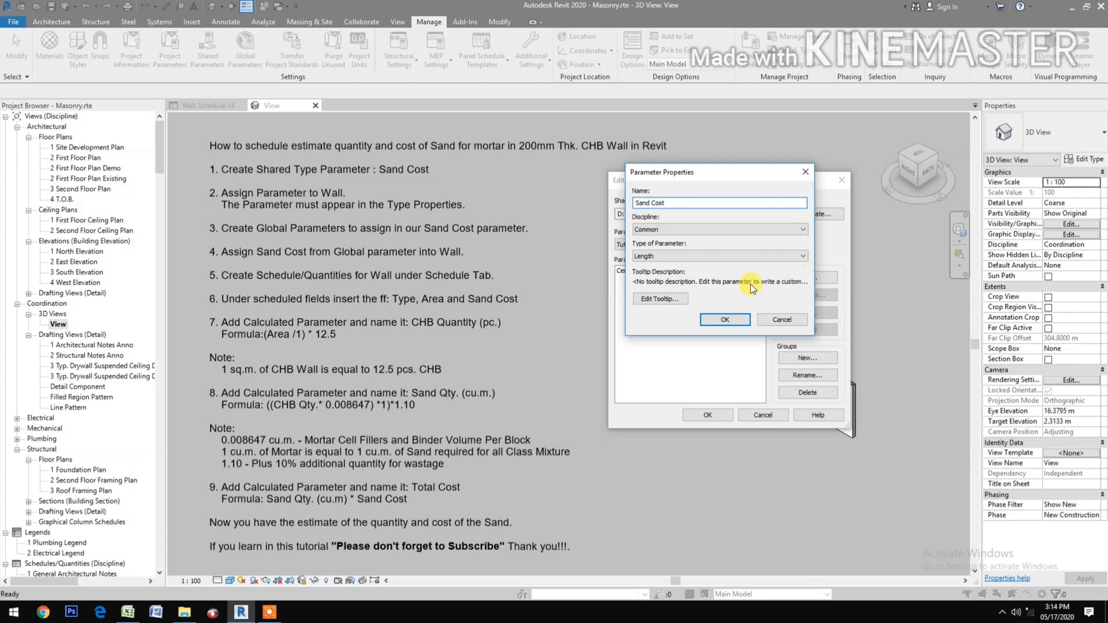
{"action": "left_click", "coordinate": [703, 258]}
{"action": "left_click", "coordinate": [678, 327]}
{"action": "left_click", "coordinate": [725, 320]}
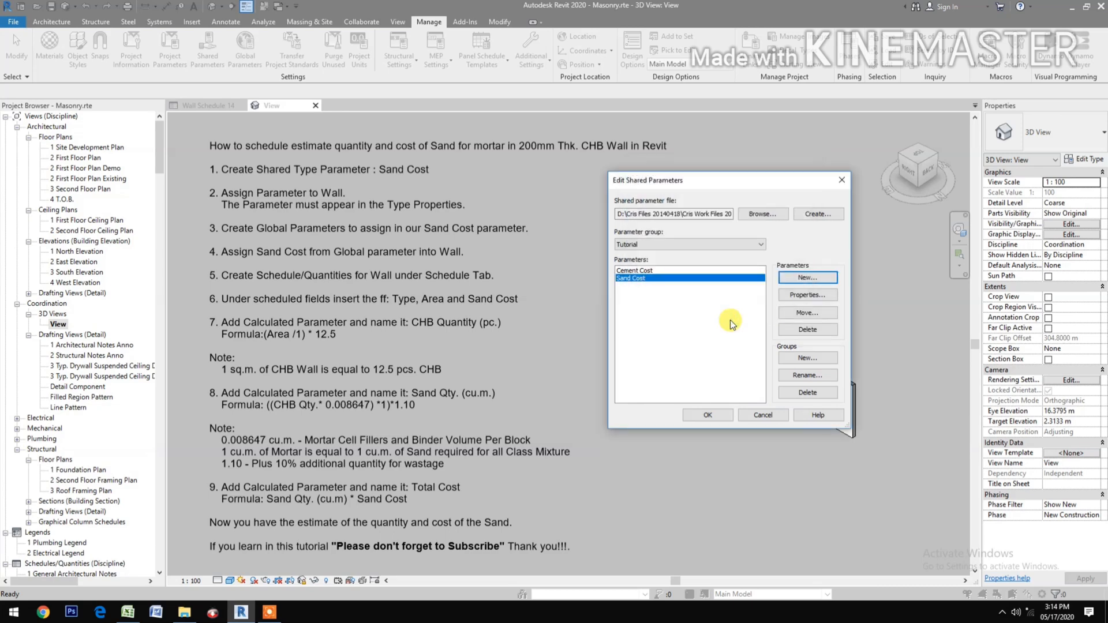
{"action": "left_click", "coordinate": [631, 277]}
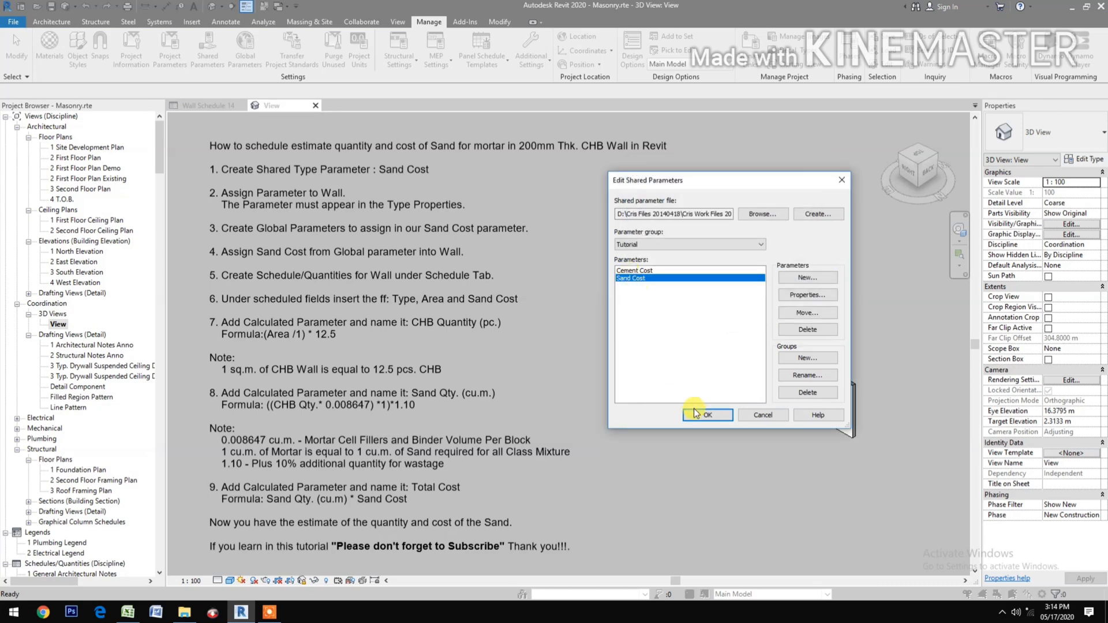
{"action": "left_click", "coordinate": [707, 415]}
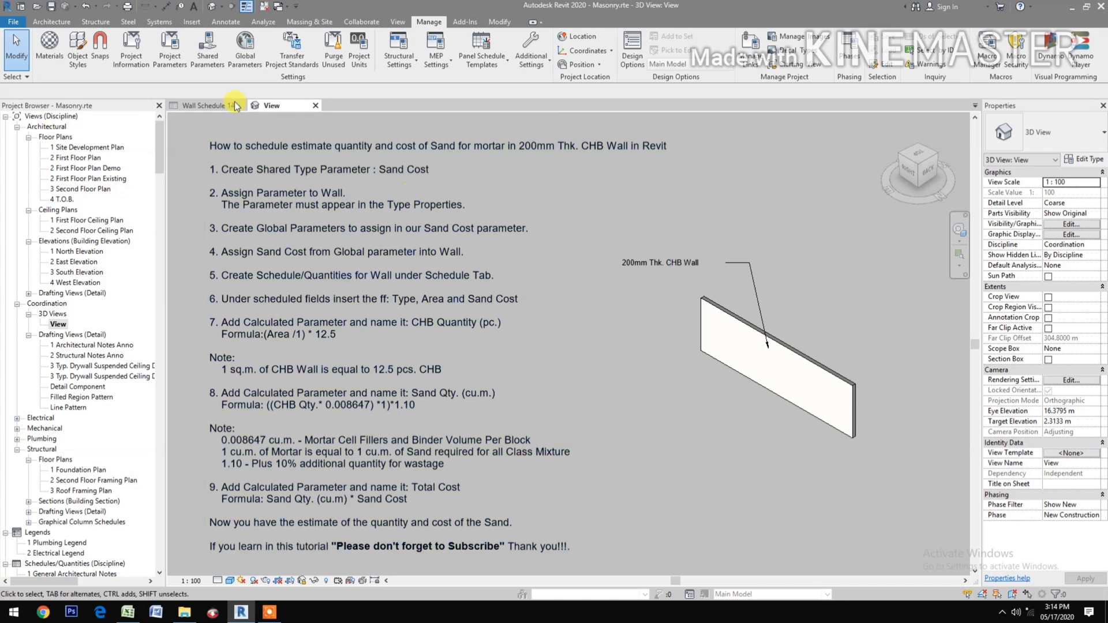
- Start a new project parameter based on the shared parameter Sand Cost from the Tutorial group
{"action": "left_click", "coordinate": [170, 49]}
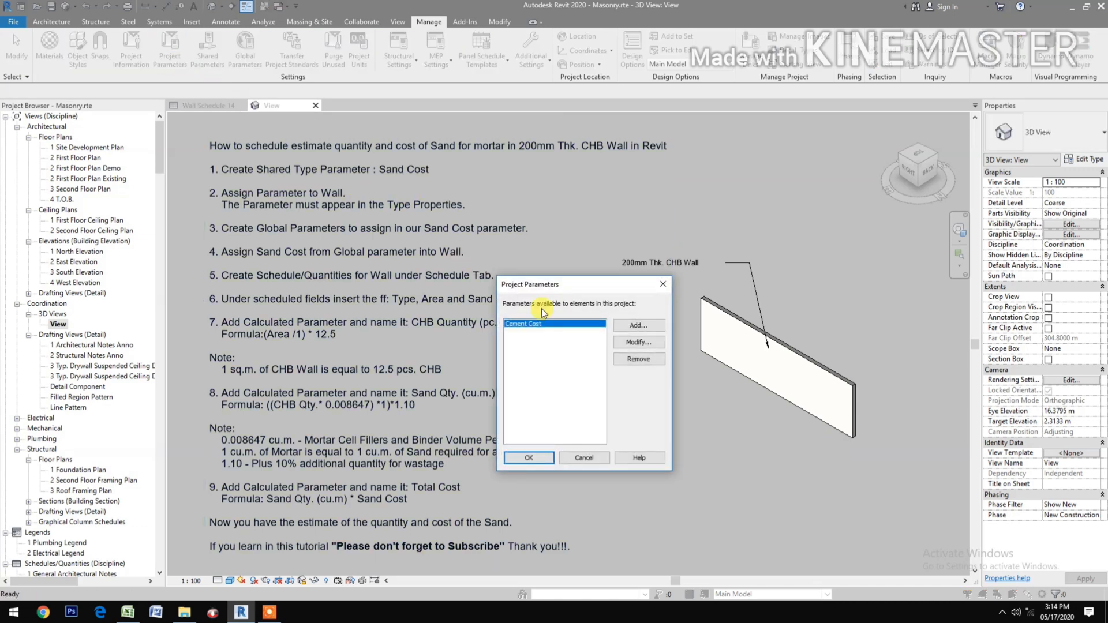
{"action": "left_click_drag", "start_coordinate": [575, 289], "coordinate": [738, 203]}
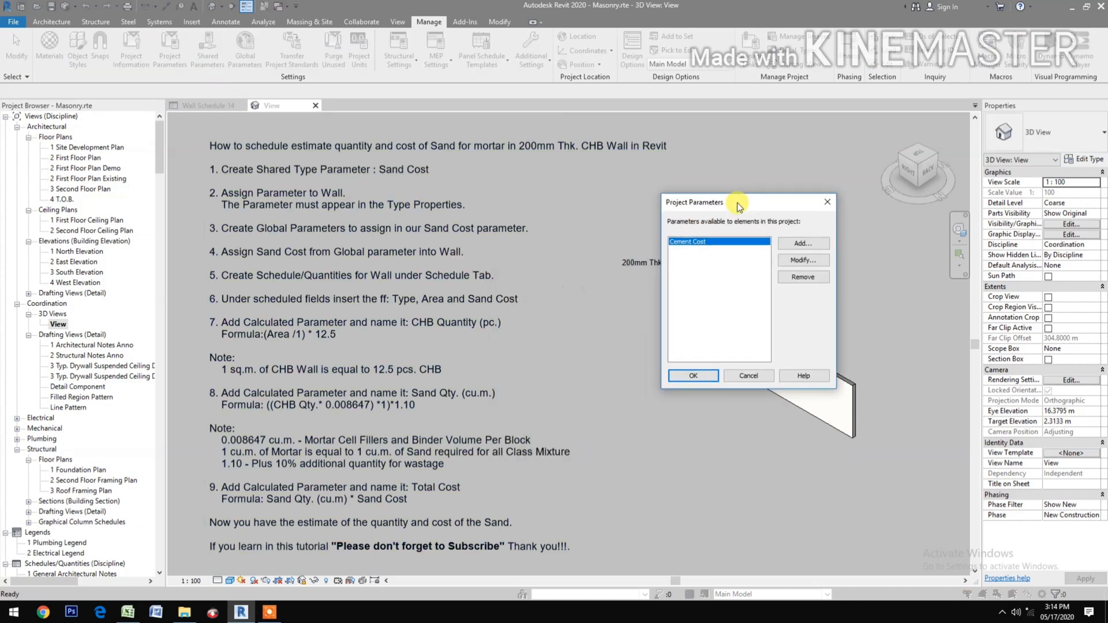
{"action": "left_click", "coordinate": [794, 245]}
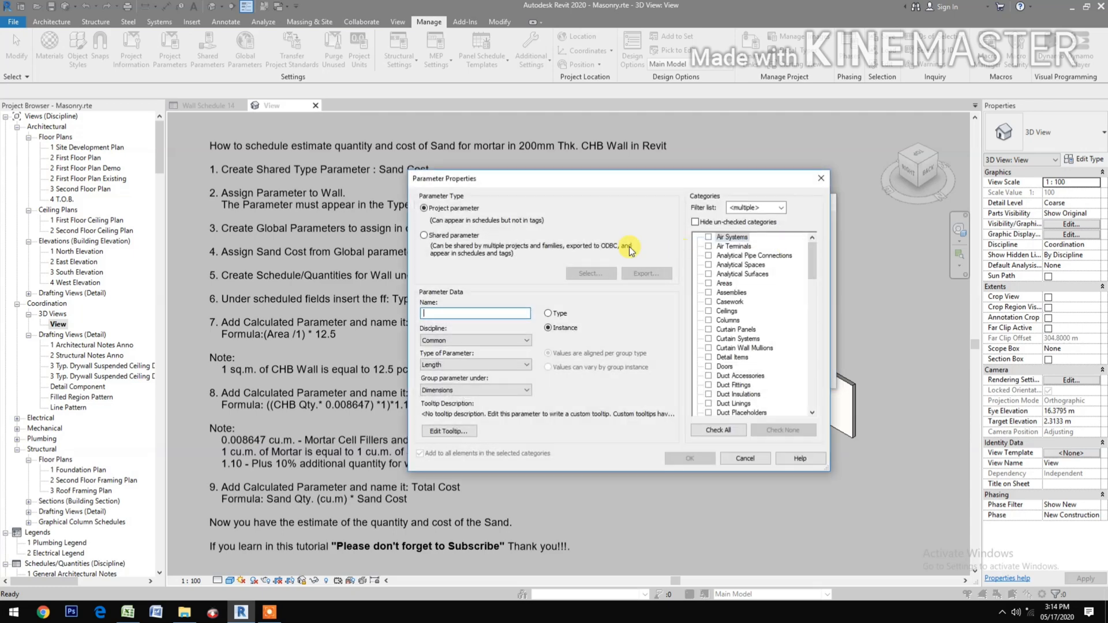
{"action": "left_click", "coordinate": [424, 235]}
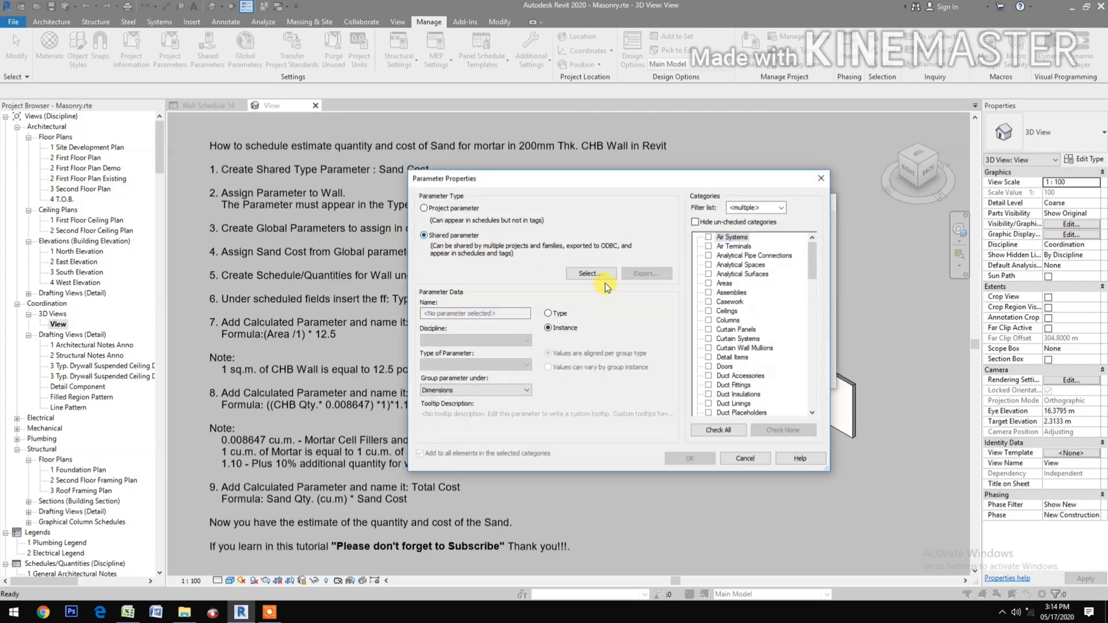
{"action": "left_click", "coordinate": [604, 279]}
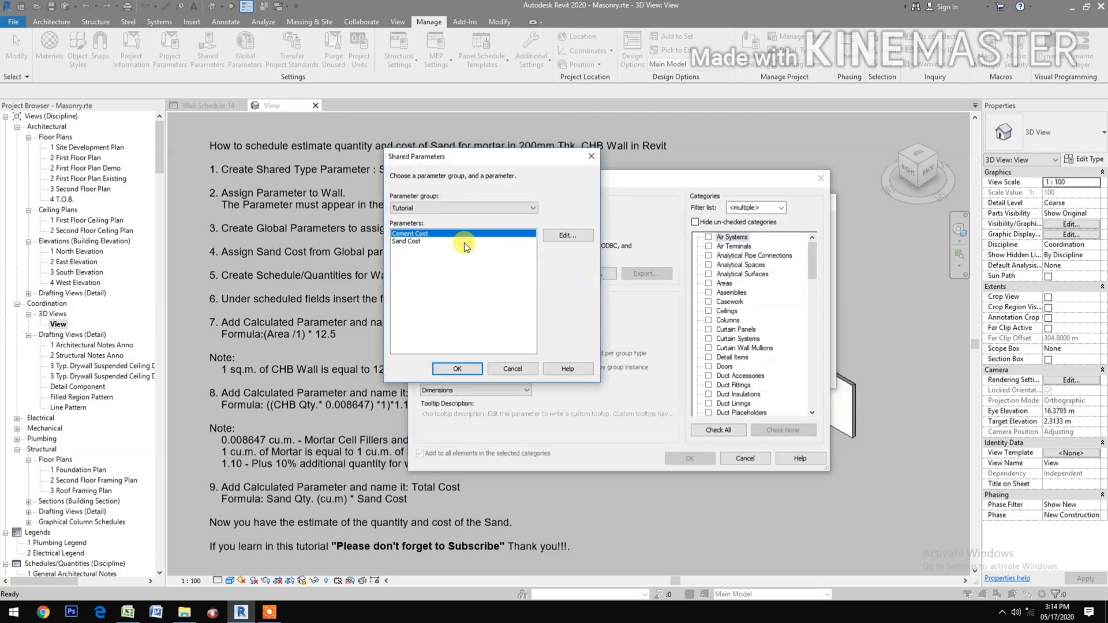
{"action": "left_click", "coordinate": [420, 242]}
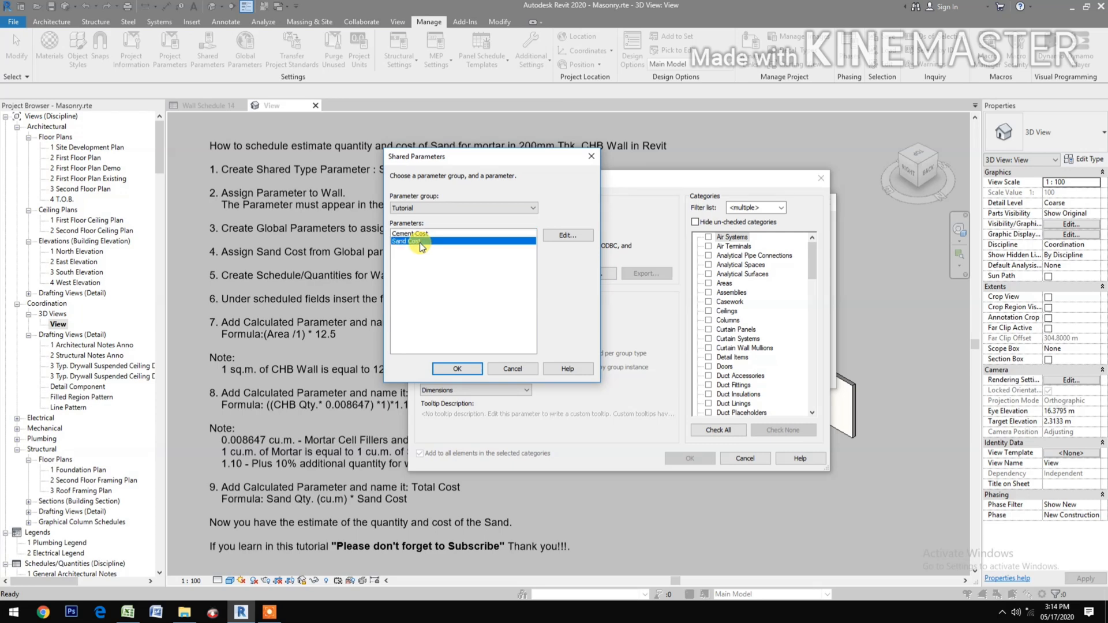
{"action": "left_click", "coordinate": [456, 369]}
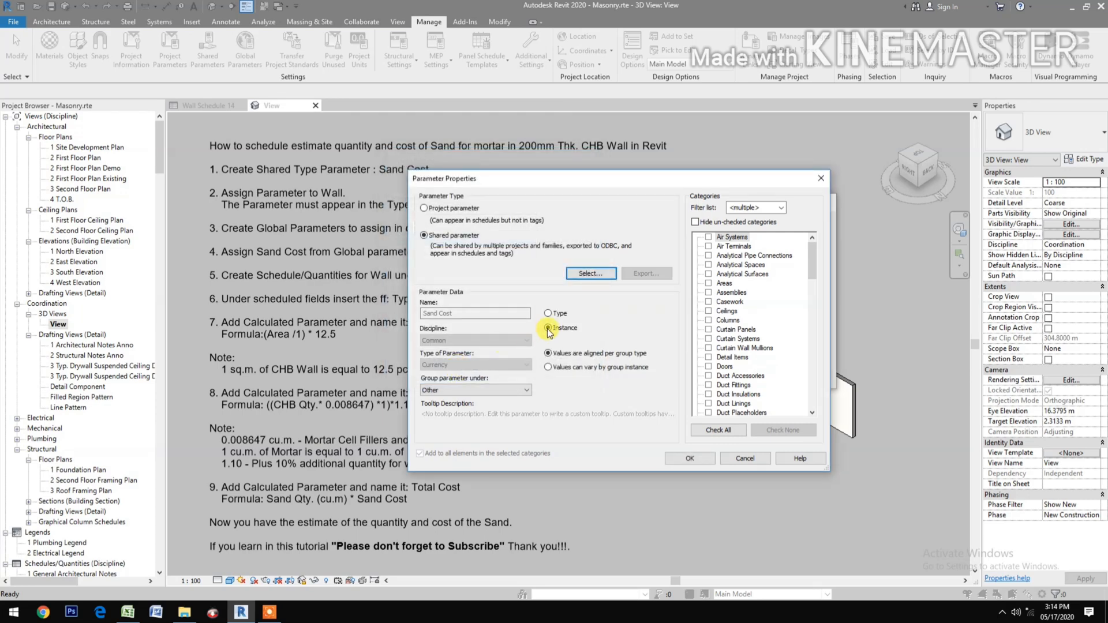
- Make Sand Cost a type parameter grouped under Identity Data and assign it to the Walls category
{"action": "left_click", "coordinate": [548, 314]}
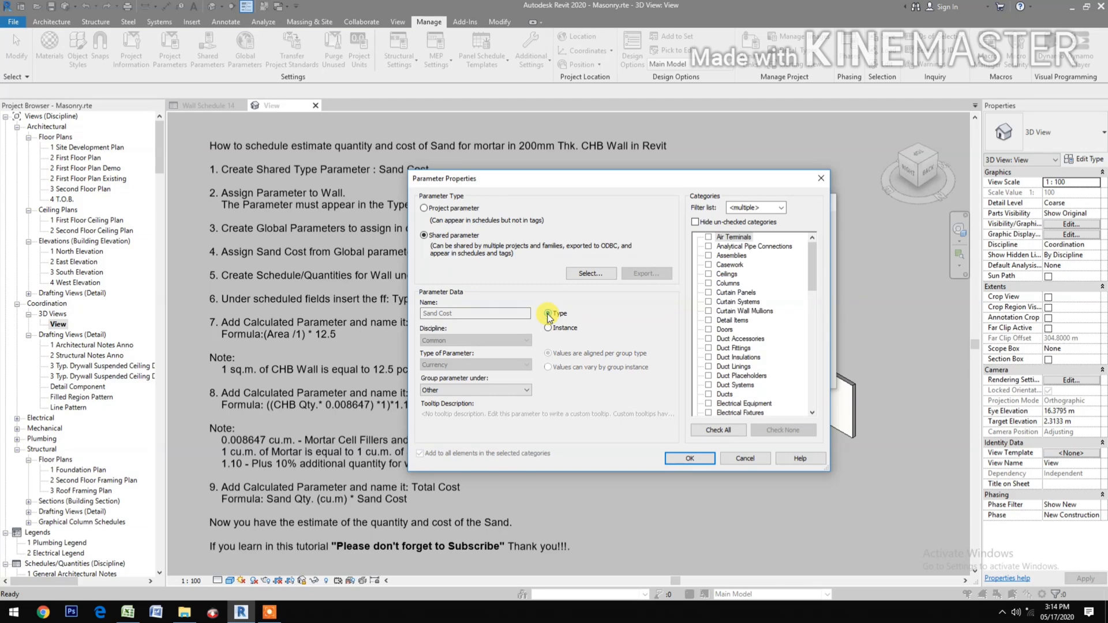
{"action": "left_click", "coordinate": [462, 390]}
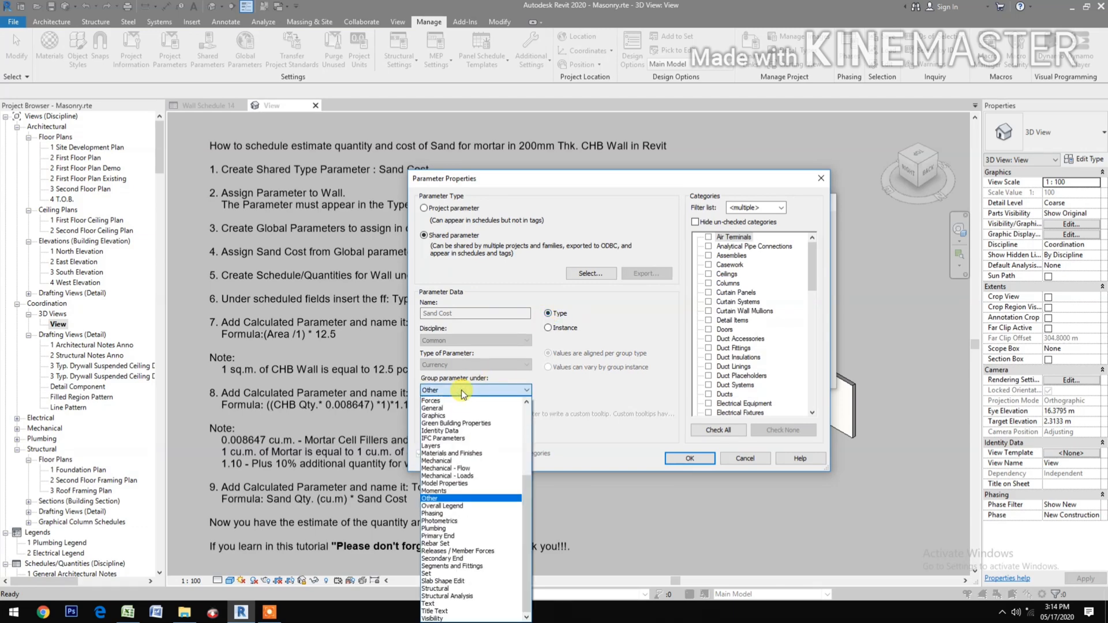
{"action": "left_click", "coordinate": [455, 431]}
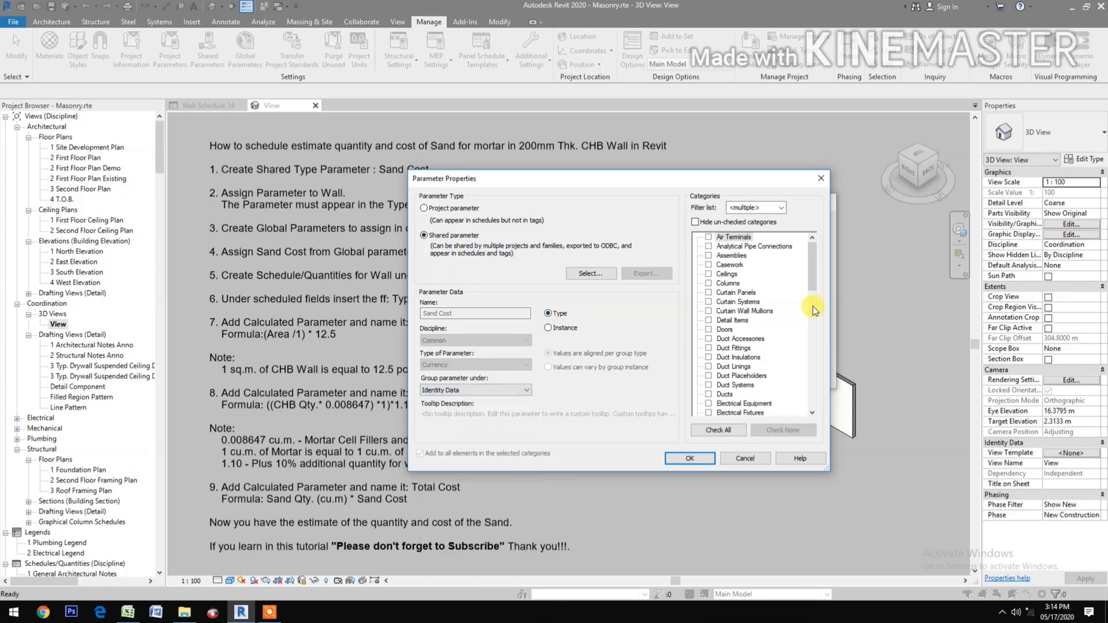
{"action": "left_click_drag", "start_coordinate": [816, 282], "coordinate": [813, 407]}
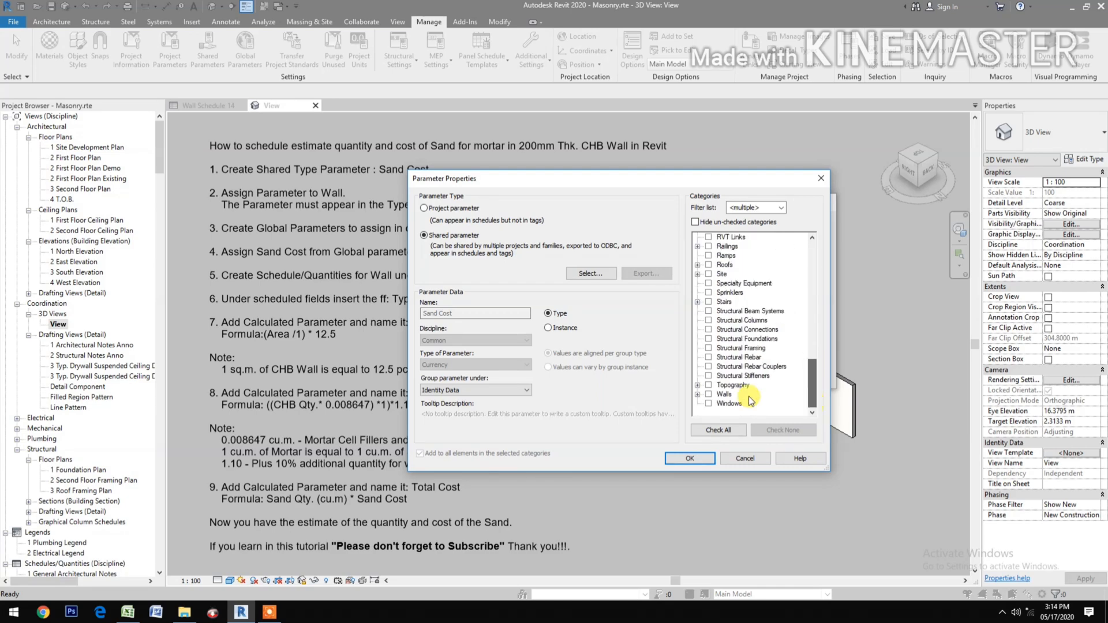
{"action": "left_click", "coordinate": [706, 395]}
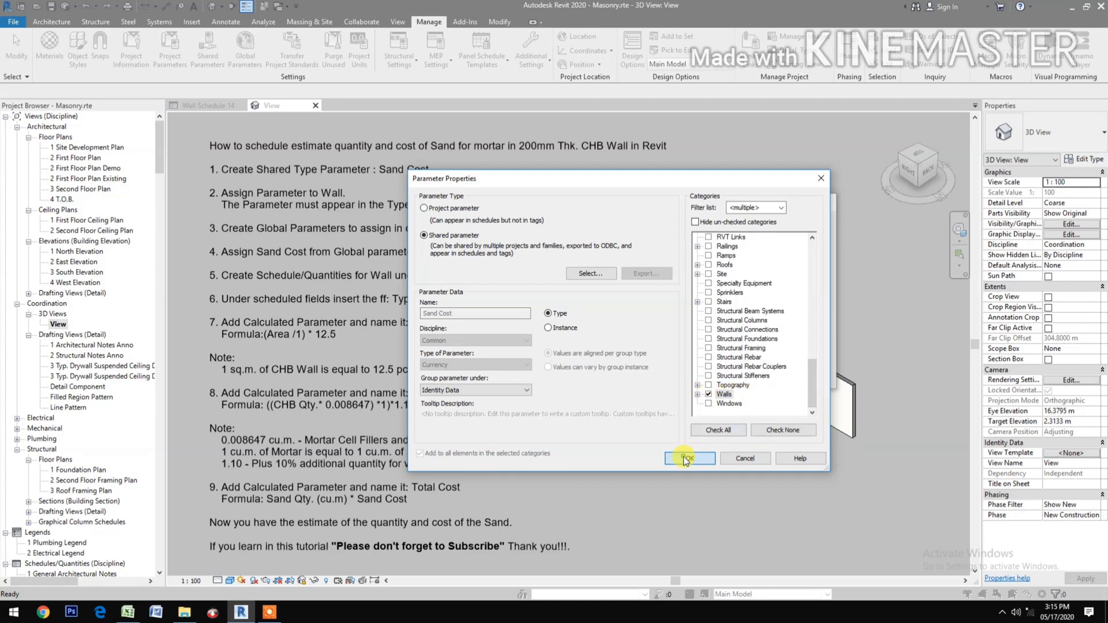
{"action": "left_click", "coordinate": [684, 456]}
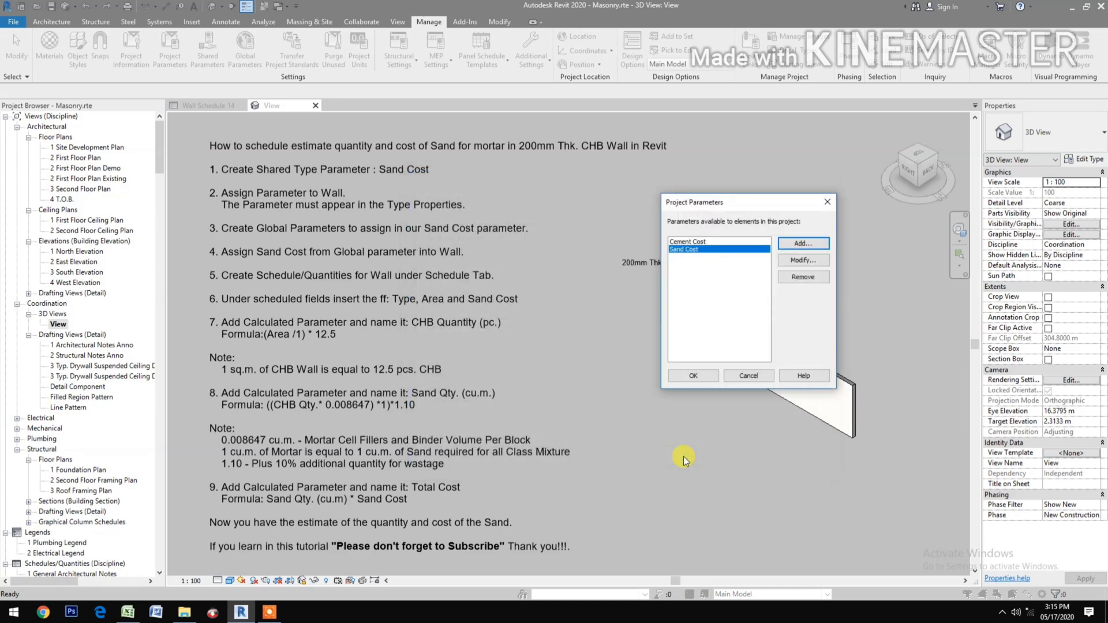
{"action": "left_click", "coordinate": [690, 251]}
{"action": "left_click", "coordinate": [697, 375]}
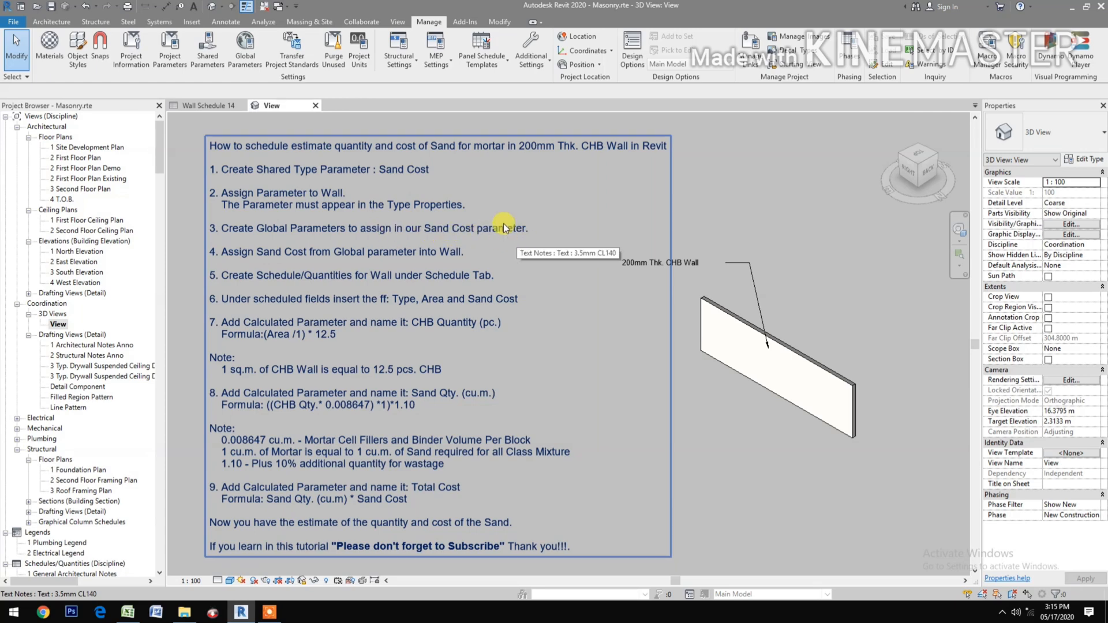
- Create a global parameter named Sand Cost of type Currency, grouped under Identity Data
{"action": "left_click", "coordinate": [245, 58]}
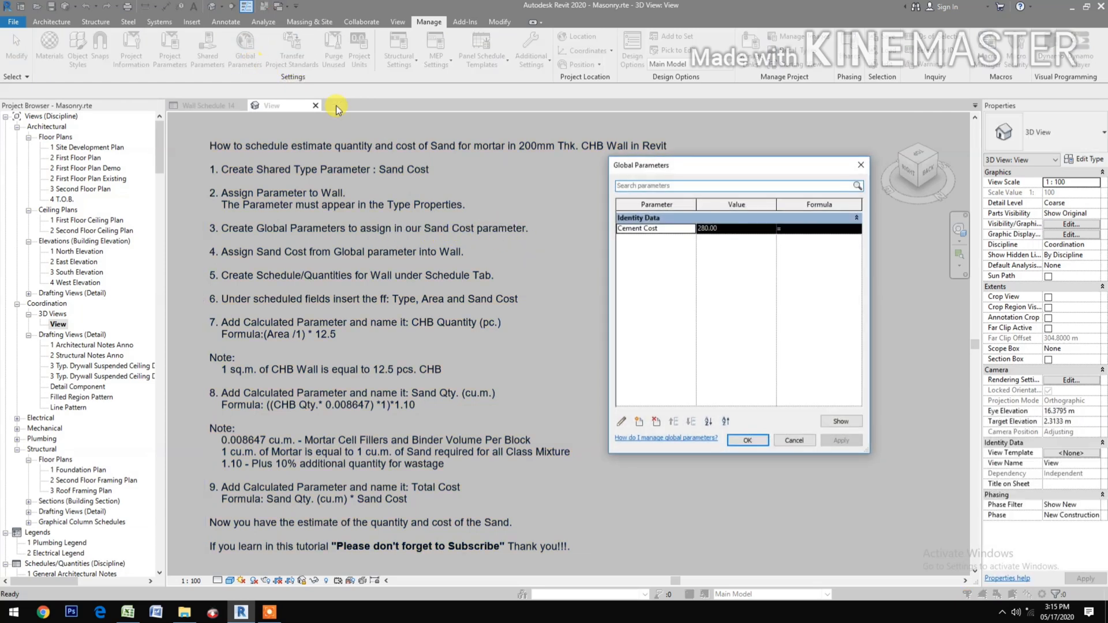
{"action": "left_click", "coordinate": [639, 422]}
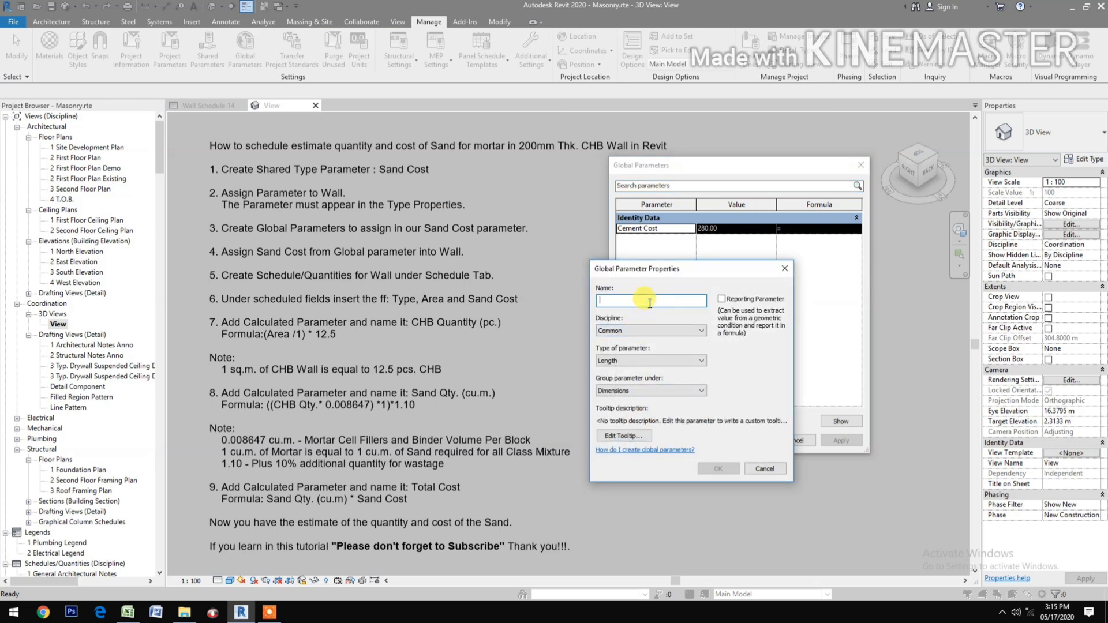
{"action": "type", "text": "Sand Cost"}
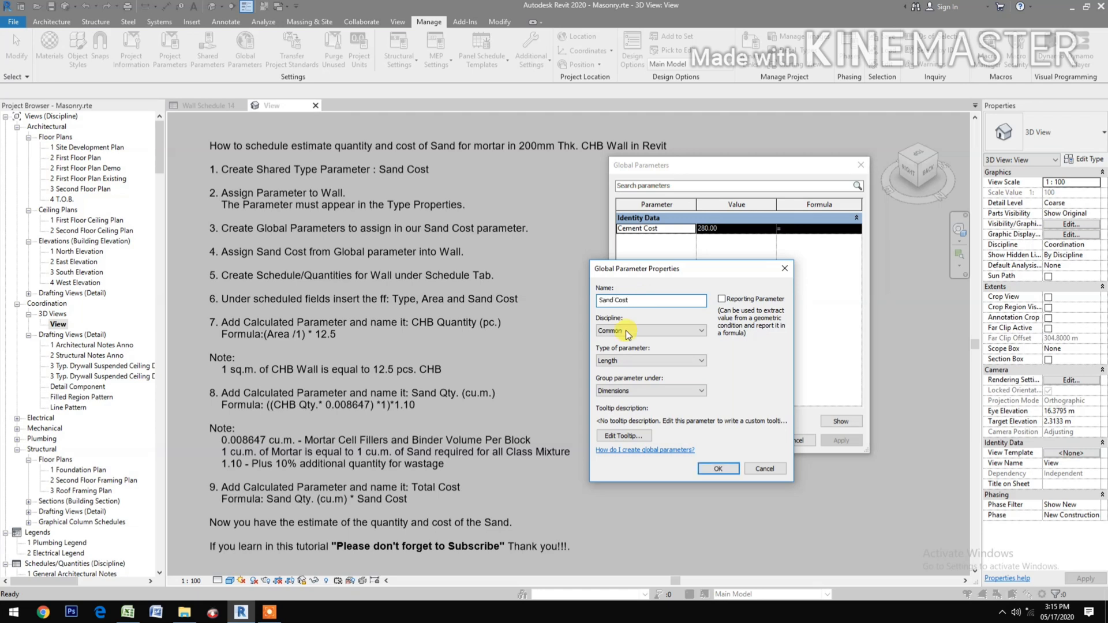
{"action": "left_click", "coordinate": [639, 360]}
{"action": "left_click", "coordinate": [624, 432]}
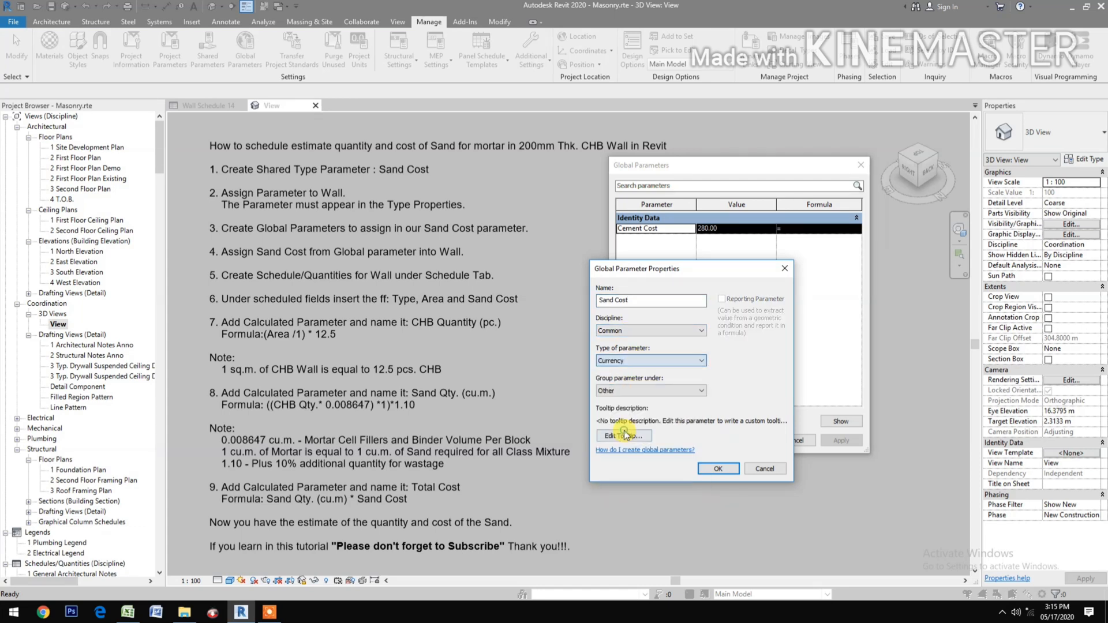
{"action": "left_click", "coordinate": [635, 391]}
{"action": "left_click", "coordinate": [643, 432]}
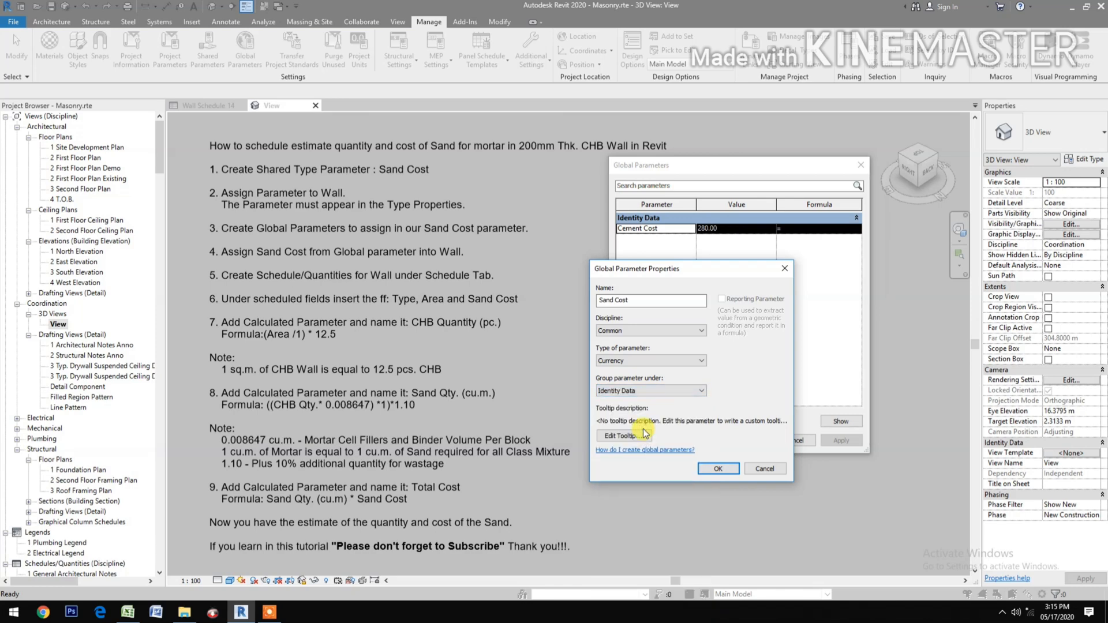
{"action": "left_click", "coordinate": [716, 469]}
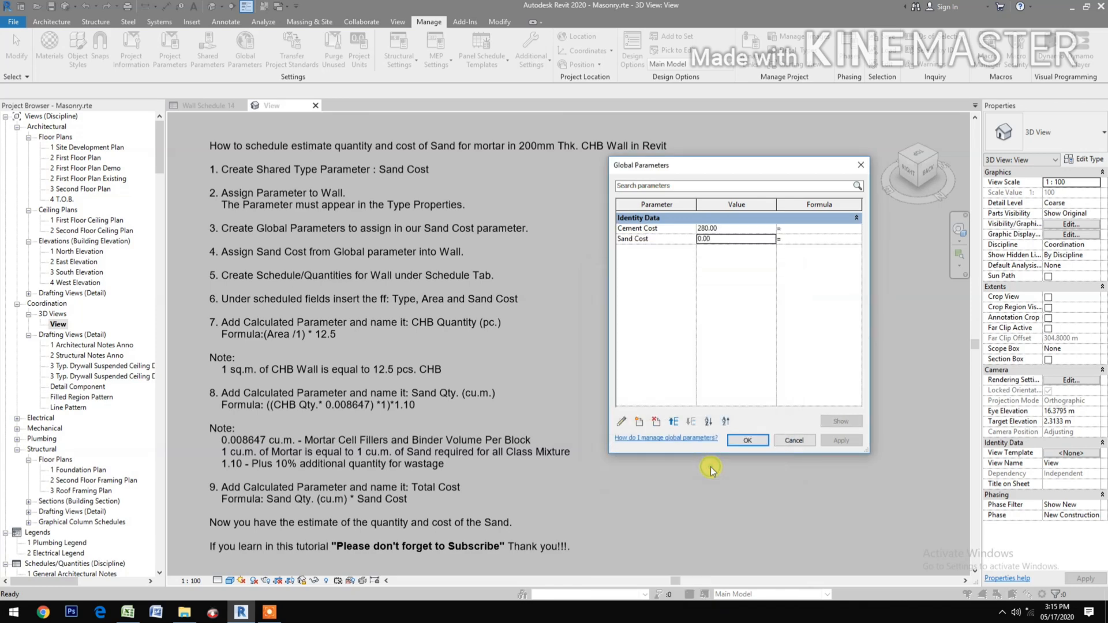
- Set the Sand Cost global parameter's value to 660 and apply it
{"action": "left_click", "coordinate": [728, 241]}
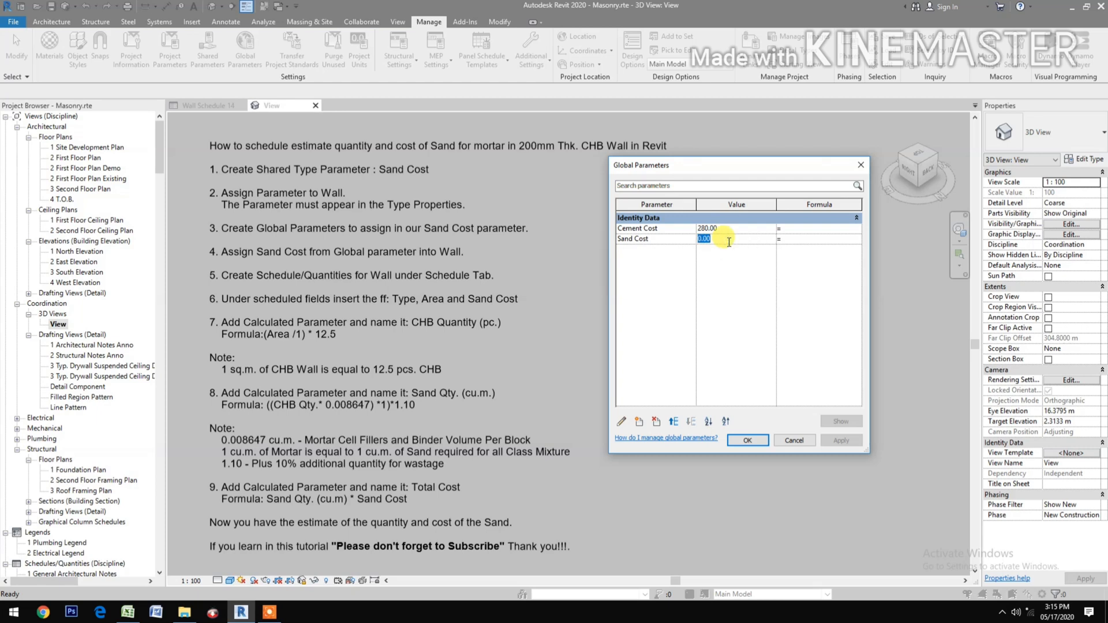
{"action": "type", "text": "660"}
{"action": "left_click", "coordinate": [841, 441]}
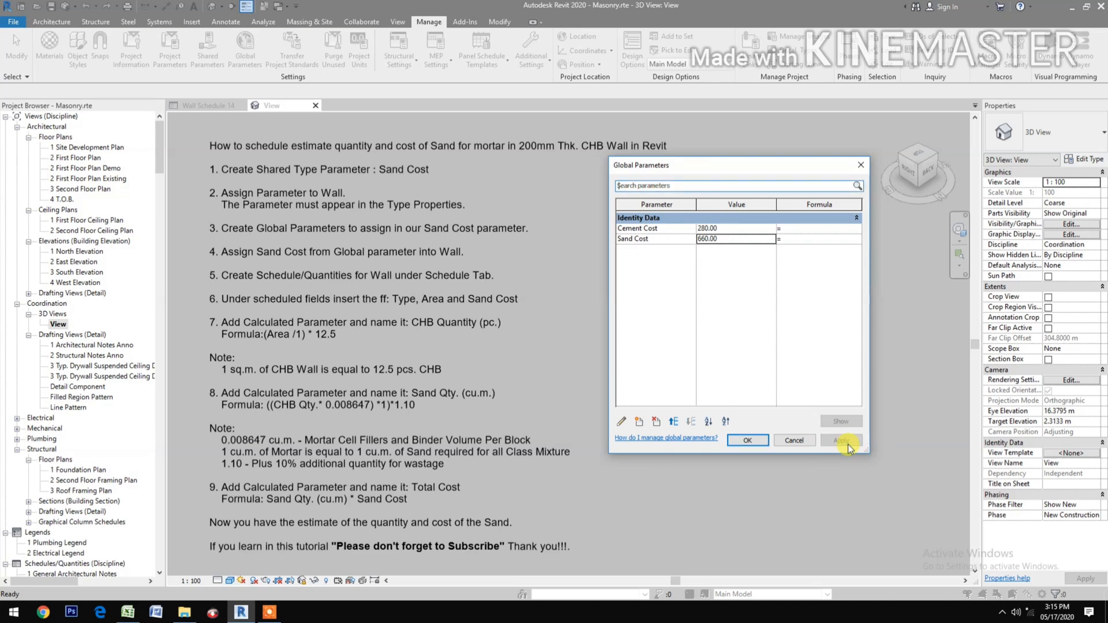
{"action": "left_click", "coordinate": [749, 443]}
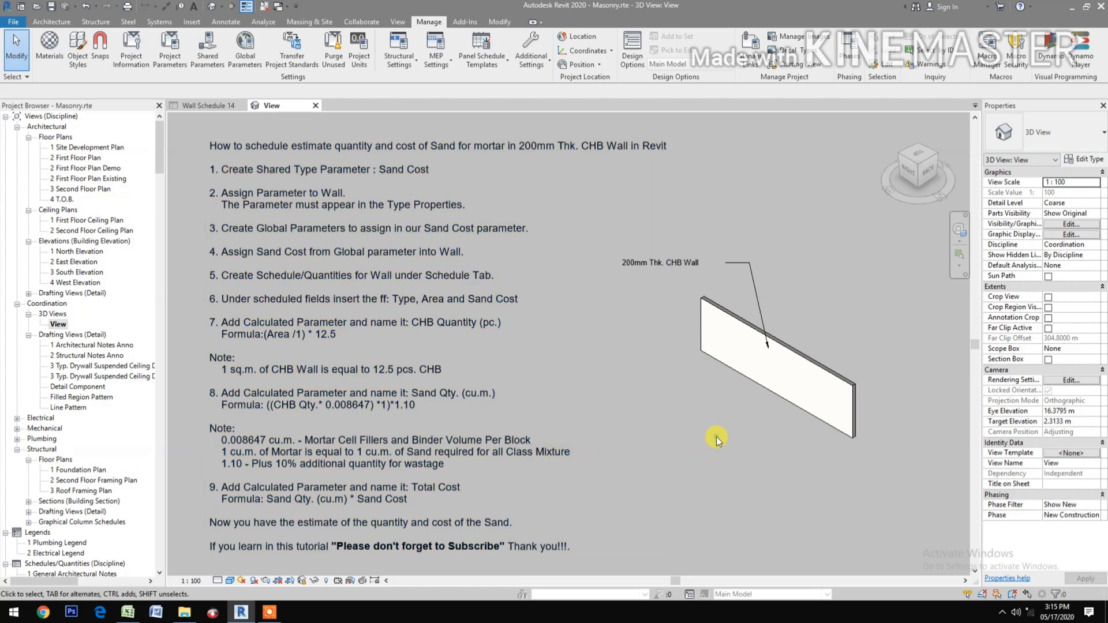
- Associate the Sand Cost type property of the 200mm Thk. CHB Wall with the Sand Cost global parameter and apply it
{"action": "left_click", "coordinate": [732, 371]}
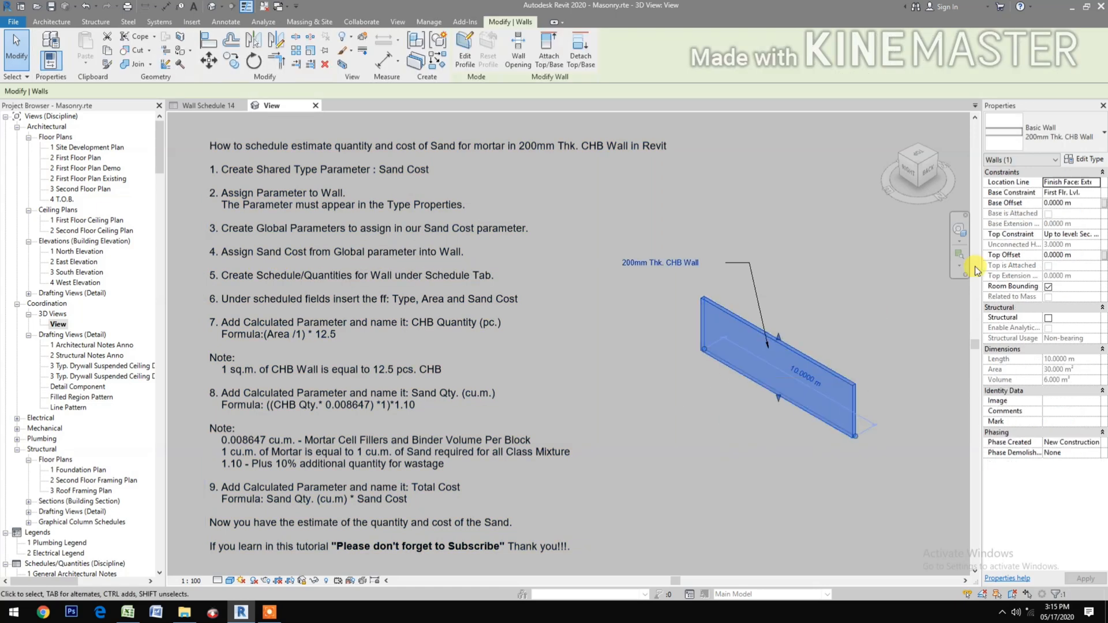
{"action": "left_click", "coordinate": [1091, 160]}
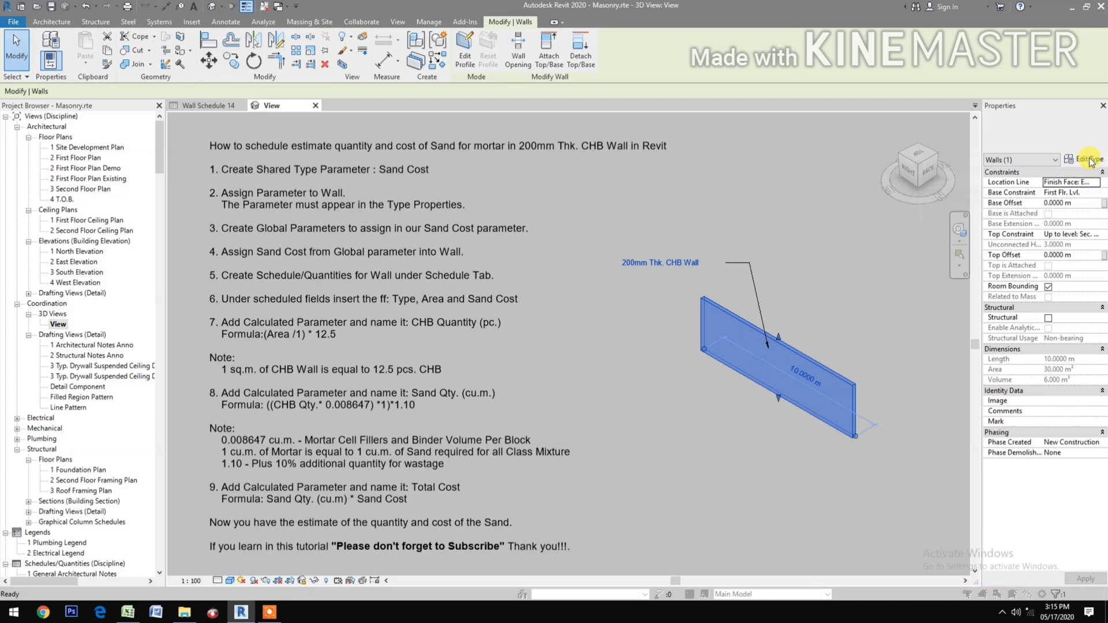
{"action": "left_click_drag", "start_coordinate": [851, 245], "coordinate": [859, 370]}
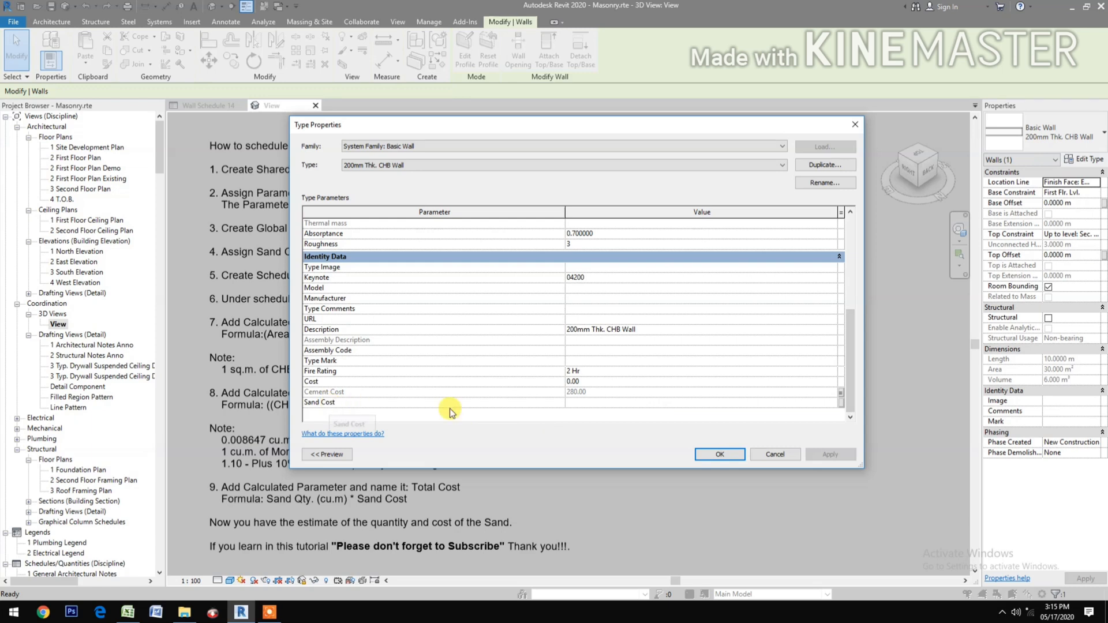
{"action": "left_click", "coordinate": [840, 405]}
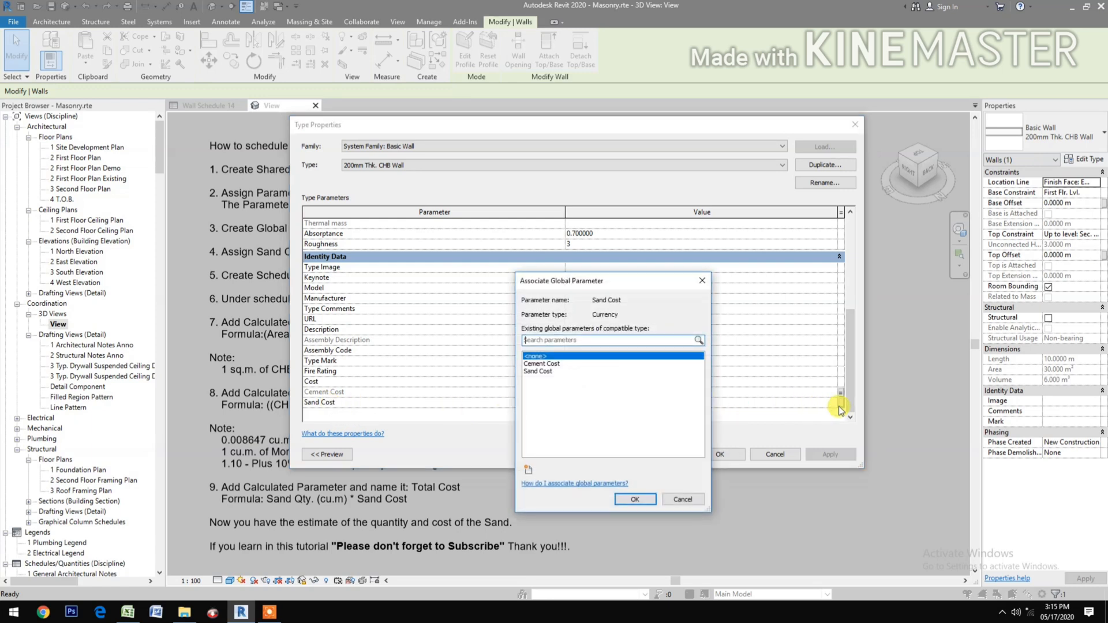
{"action": "left_click", "coordinate": [537, 372]}
{"action": "left_click", "coordinate": [629, 500]}
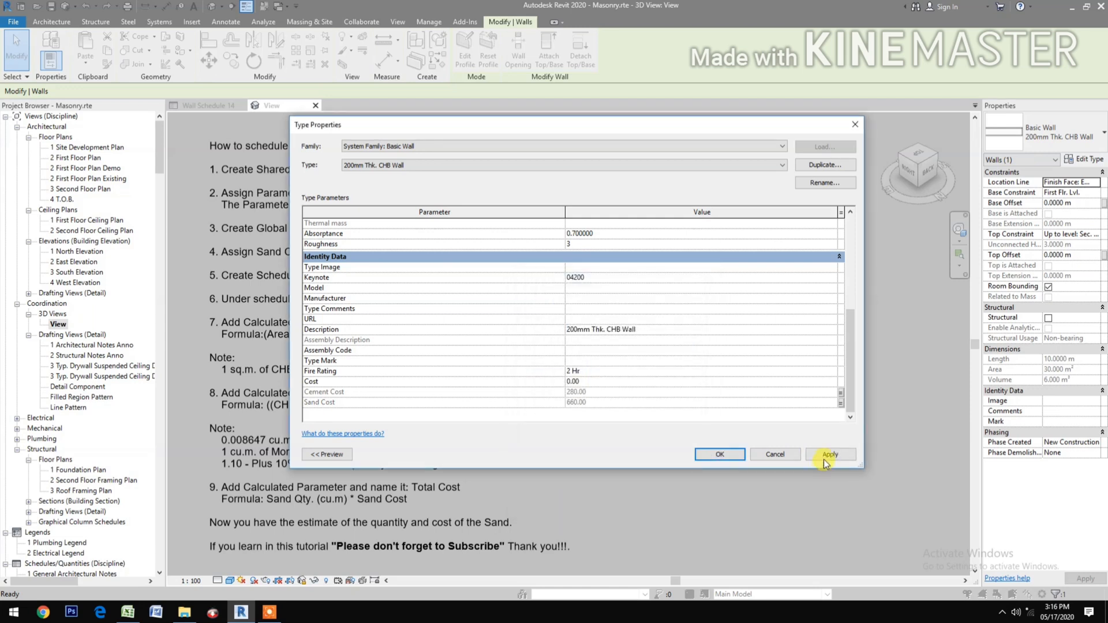
{"action": "left_click", "coordinate": [826, 456]}
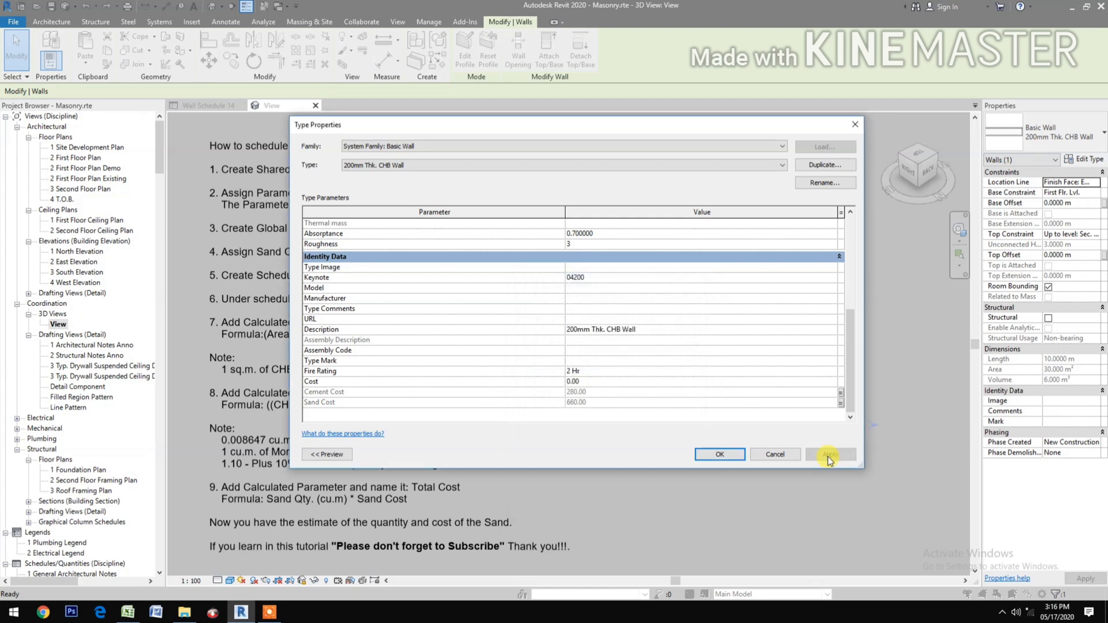
- Confirm the wall's type properties and create a Walls quantity schedule with its phase set to New Construction
{"action": "left_click", "coordinate": [723, 454]}
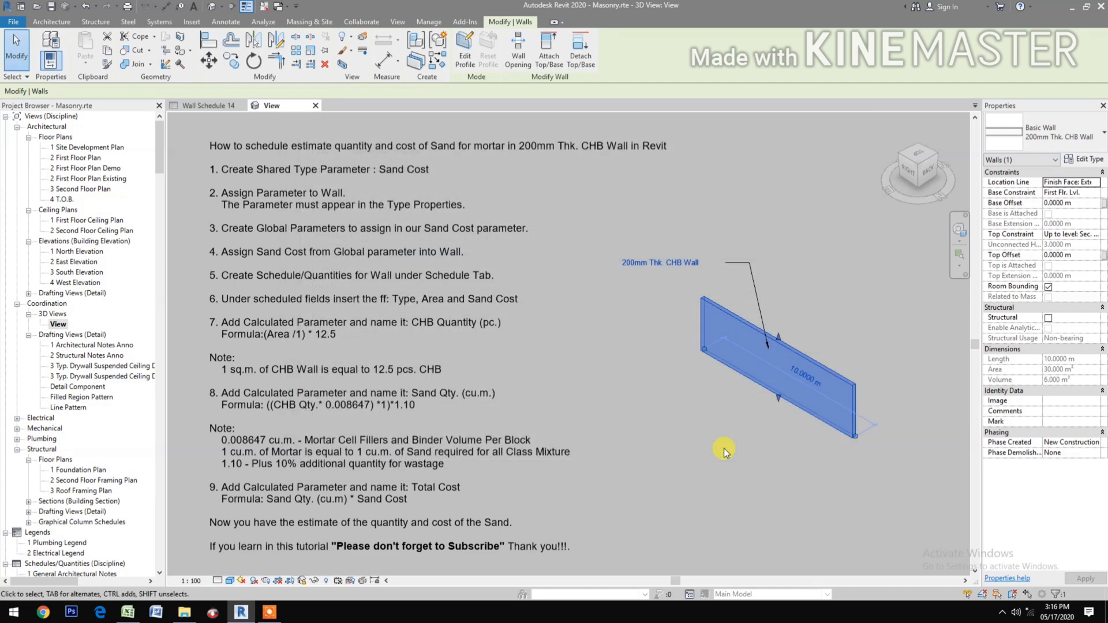
{"action": "left_click", "coordinate": [711, 449]}
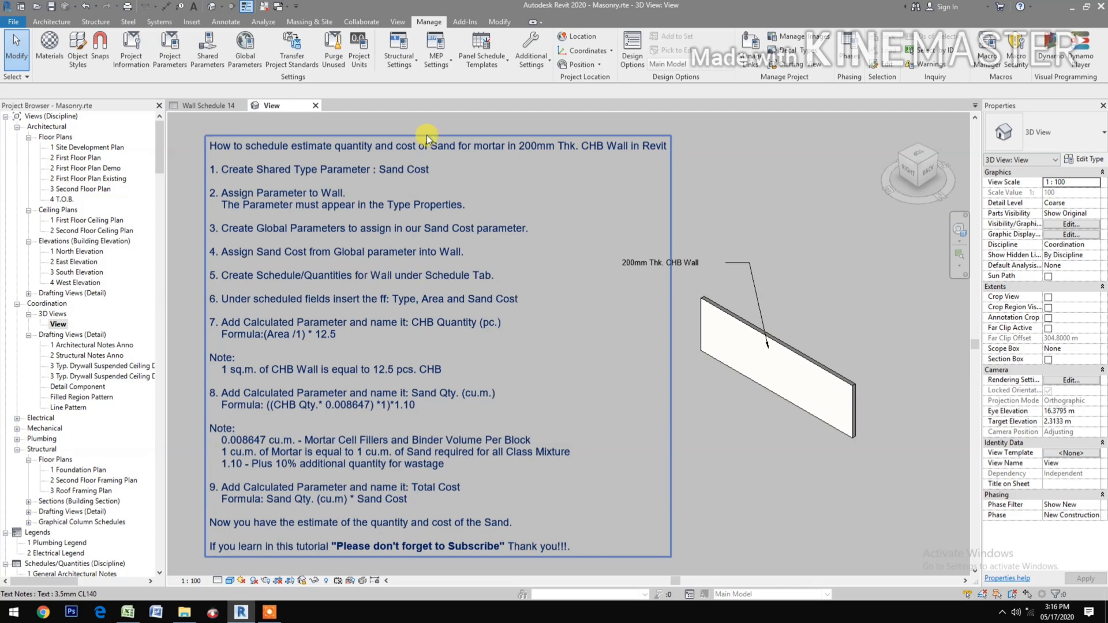
{"action": "left_click", "coordinate": [398, 22]}
{"action": "left_click", "coordinate": [628, 58]}
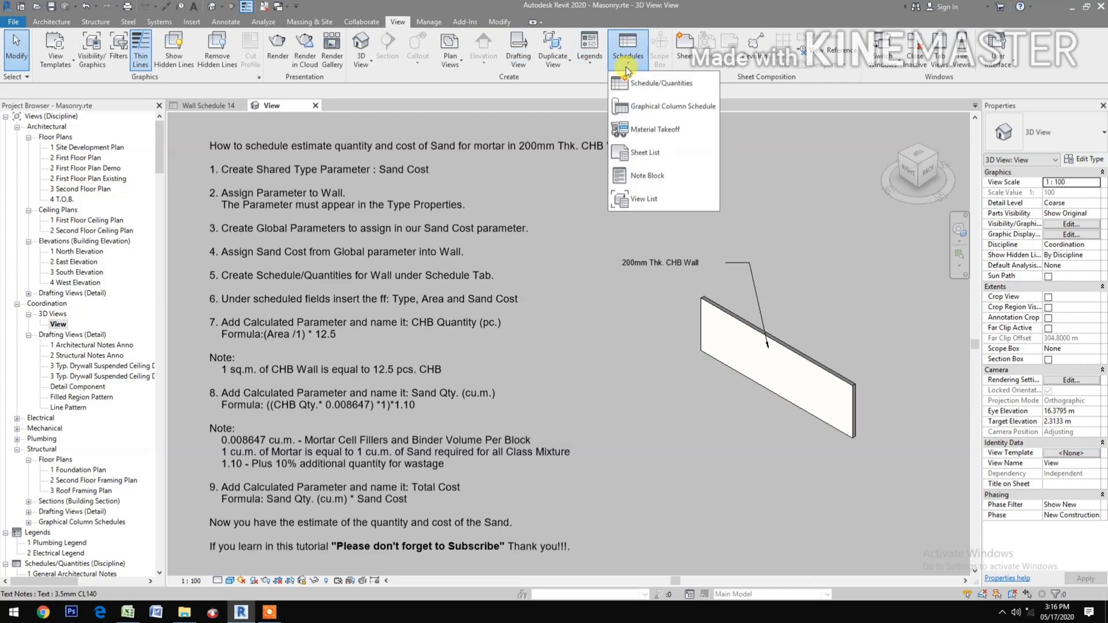
{"action": "left_click", "coordinate": [634, 84]}
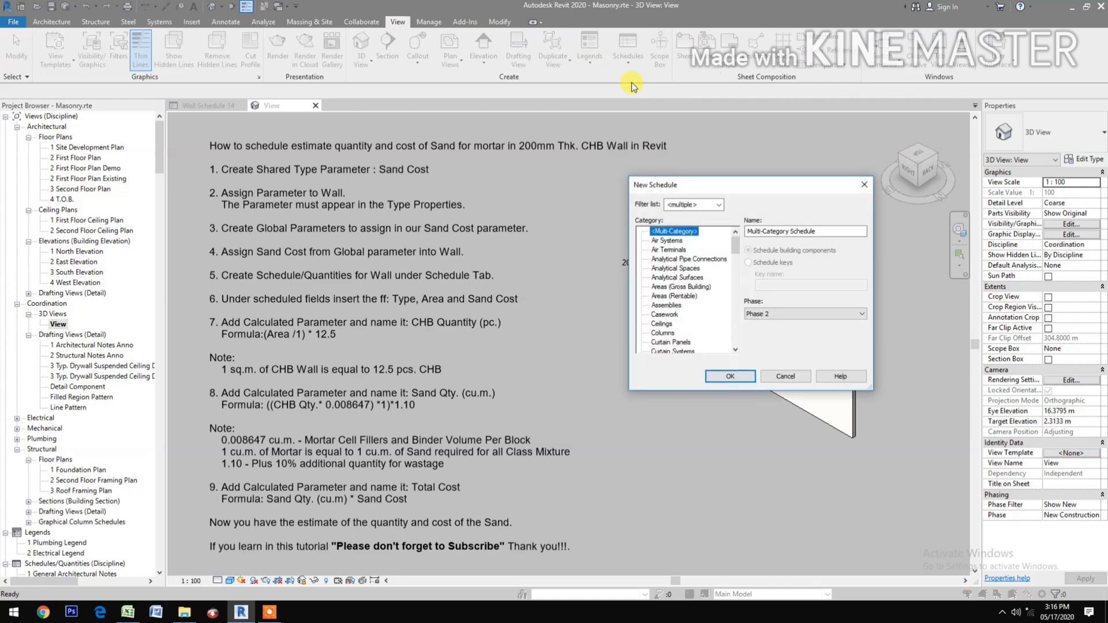
{"action": "left_click", "coordinate": [754, 314]}
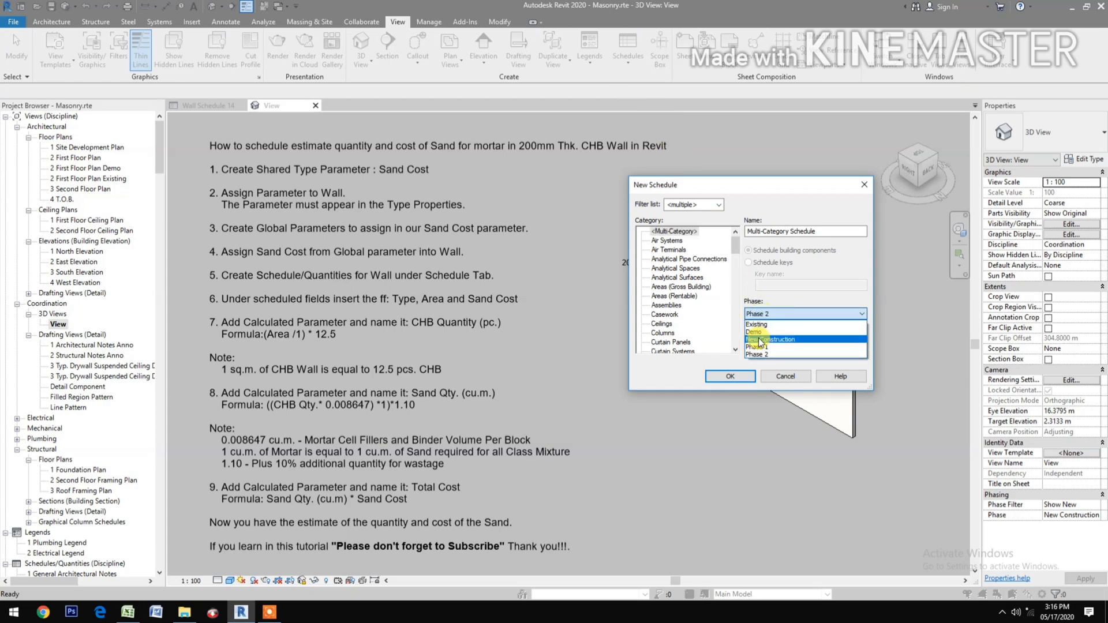
{"action": "left_click", "coordinate": [750, 322]}
{"action": "left_click_drag", "start_coordinate": [736, 245], "coordinate": [740, 342]}
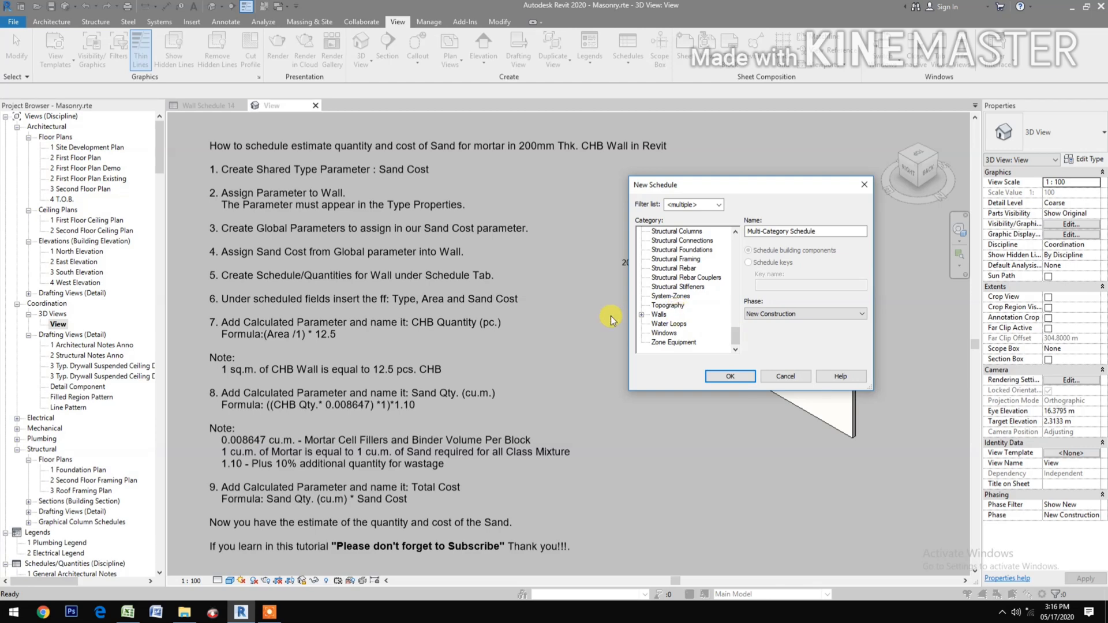
{"action": "left_click", "coordinate": [659, 314]}
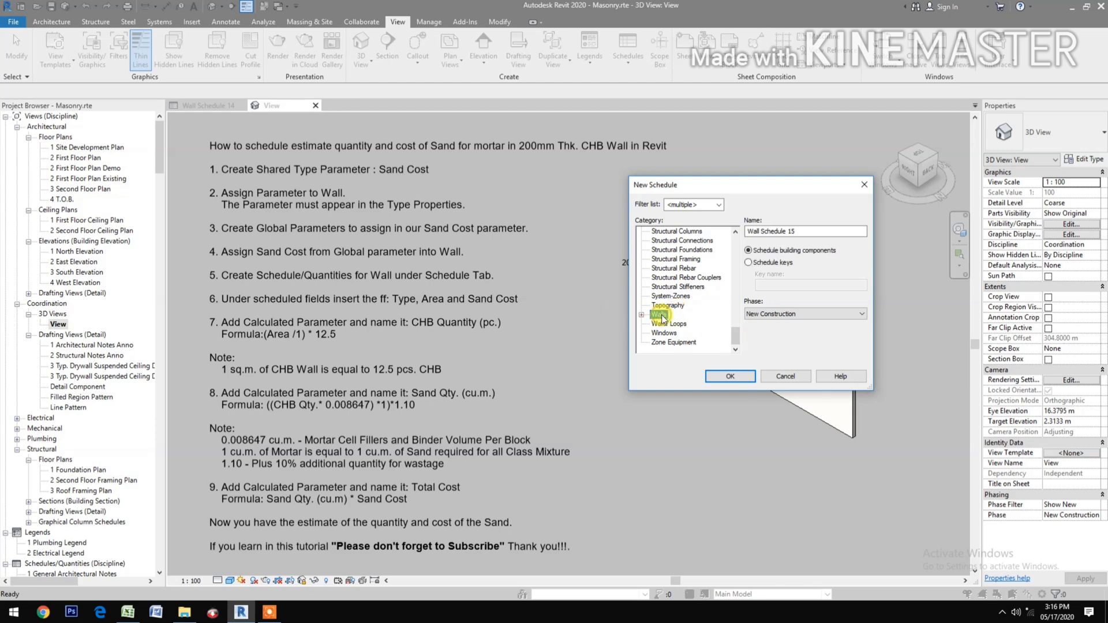
{"action": "left_click", "coordinate": [721, 378]}
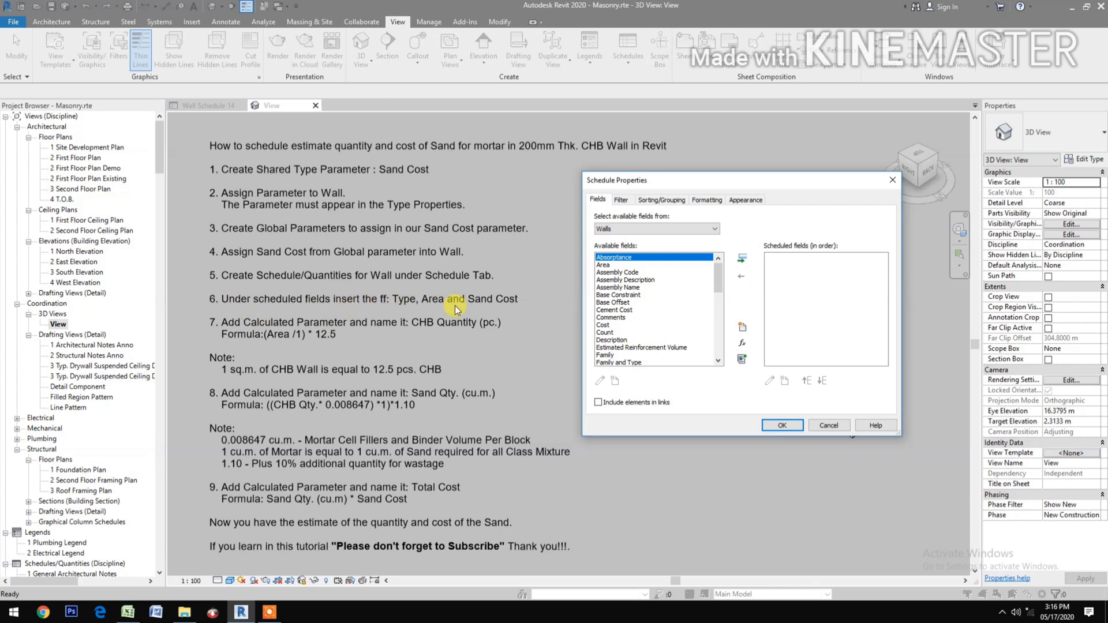
- Add the Type, Area and Sand Cost fields to the wall schedule in that order
{"action": "left_click_drag", "start_coordinate": [715, 276], "coordinate": [720, 349]}
{"action": "left_click", "coordinate": [612, 296]}
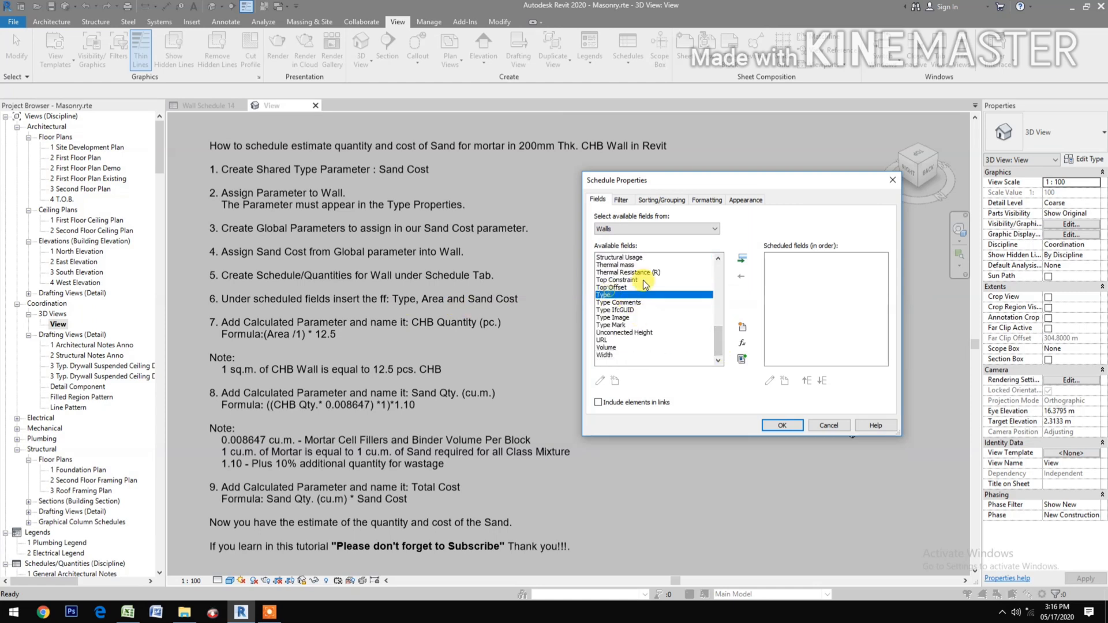
{"action": "left_click", "coordinate": [742, 259]}
{"action": "left_click_drag", "start_coordinate": [720, 347], "coordinate": [719, 278]}
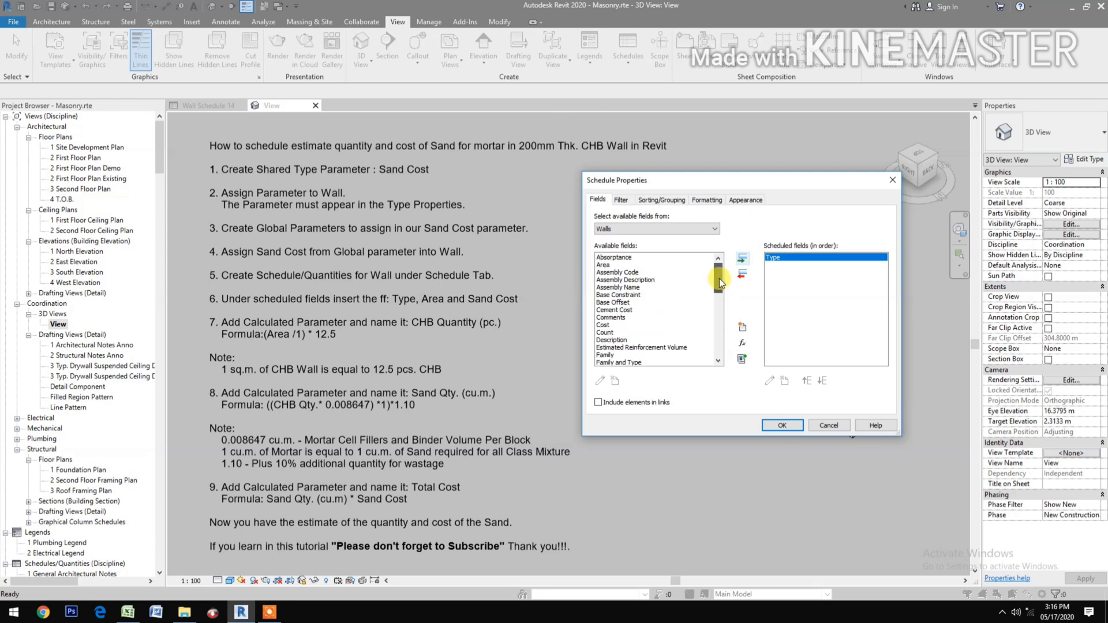
{"action": "left_click", "coordinate": [649, 265]}
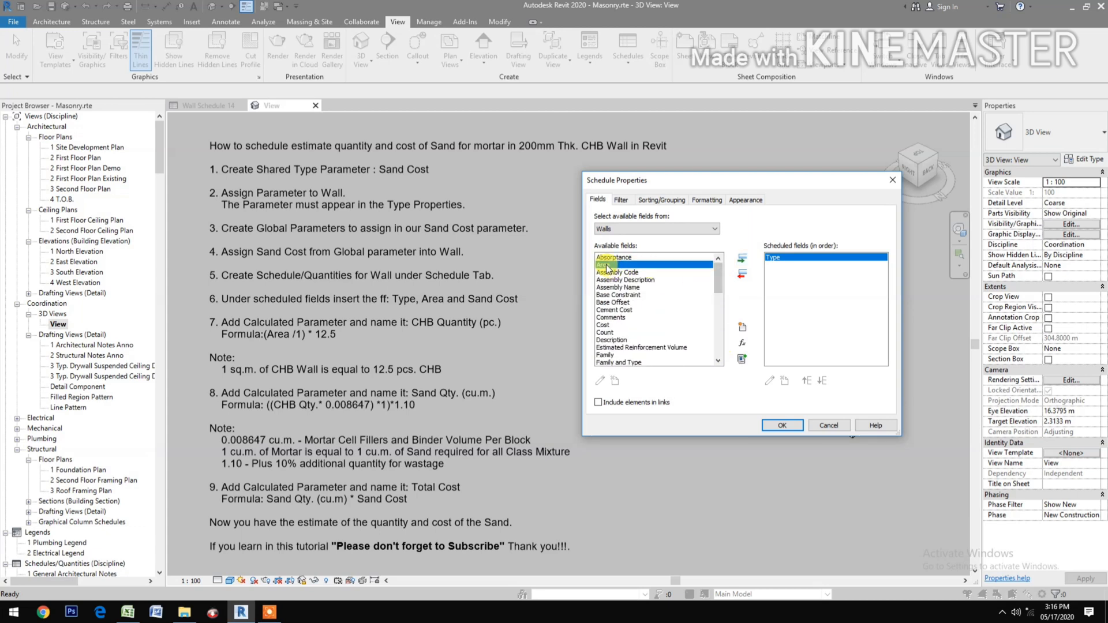
{"action": "left_click", "coordinate": [743, 258]}
{"action": "left_click_drag", "start_coordinate": [719, 282], "coordinate": [725, 337]}
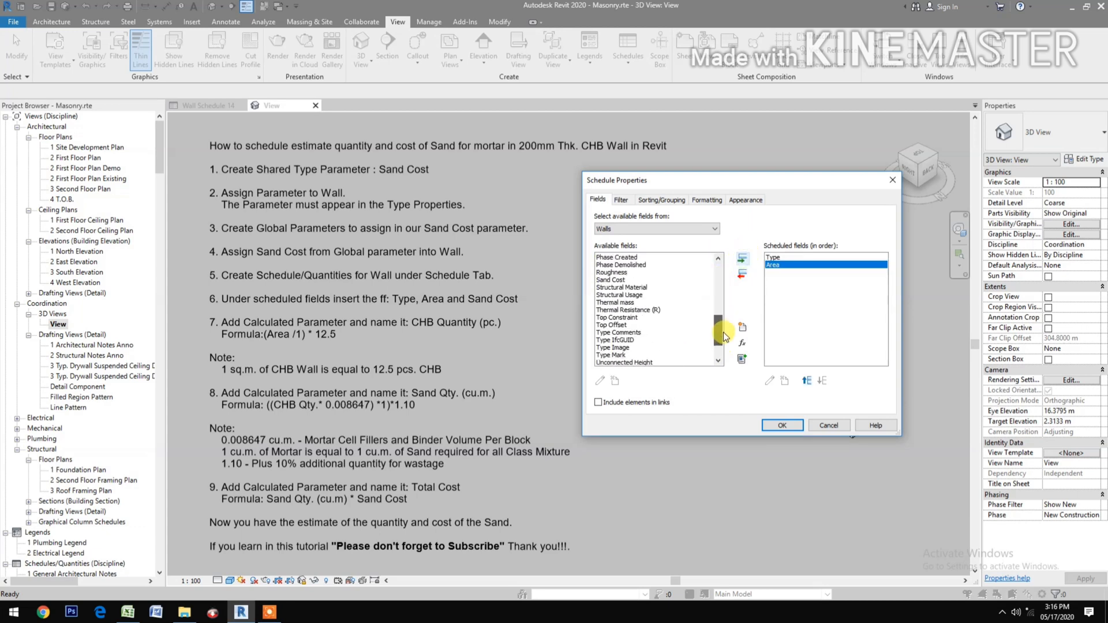
{"action": "left_click", "coordinate": [610, 279]}
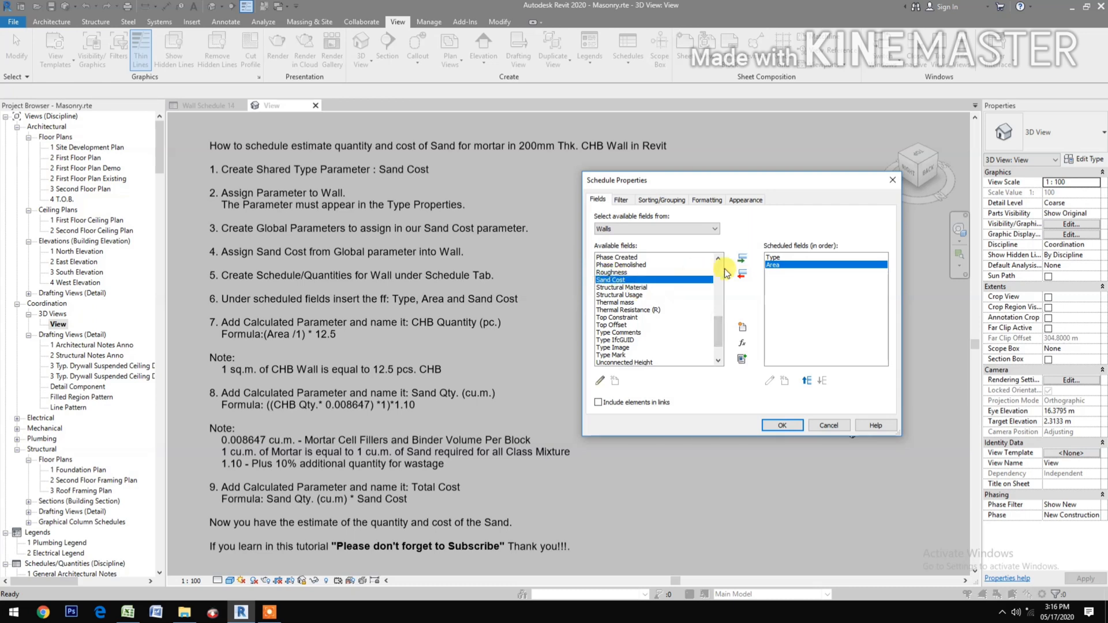
{"action": "left_click", "coordinate": [742, 259]}
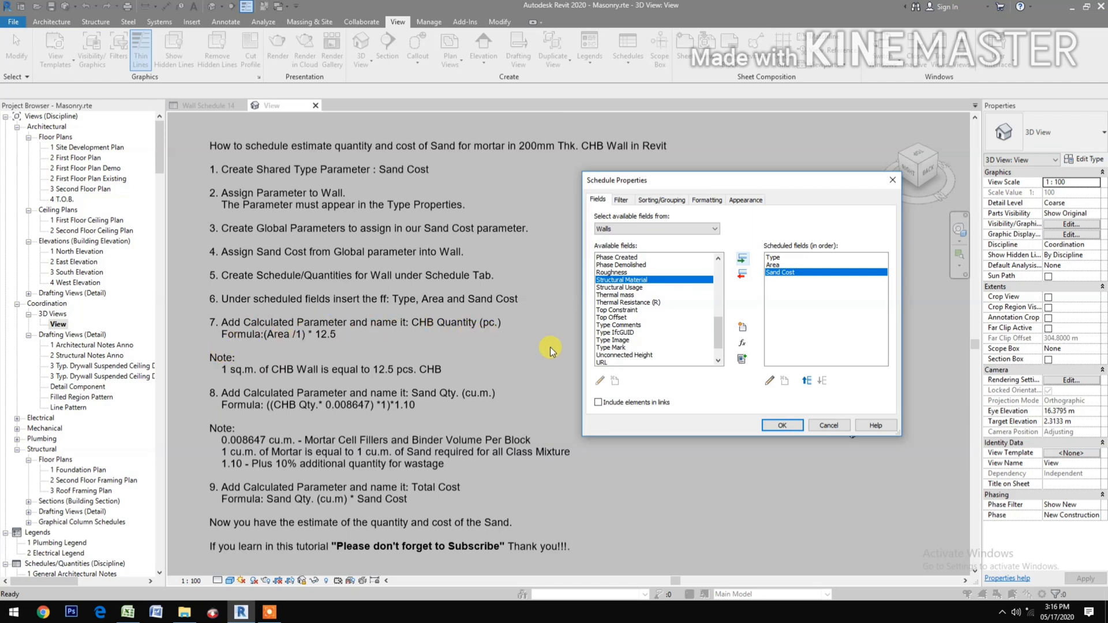
- Add a calculated value named CHB Quantity (pc.) with the formula (Area/1)*12.5 and move it above Sand Cost
{"action": "left_click", "coordinate": [742, 345]}
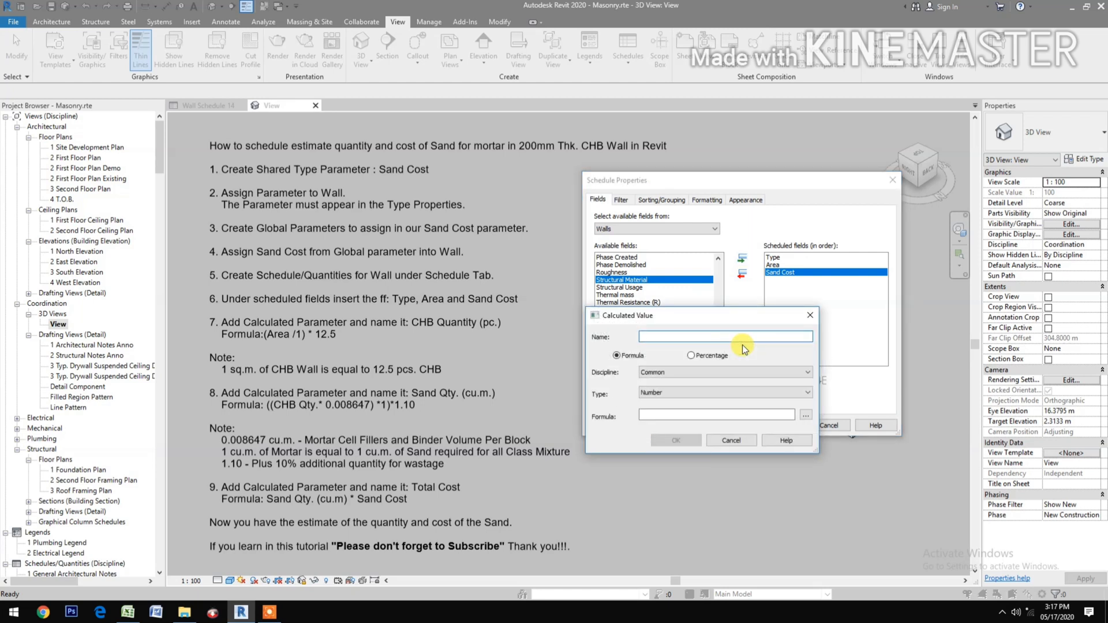
{"action": "type", "text": "CH"}
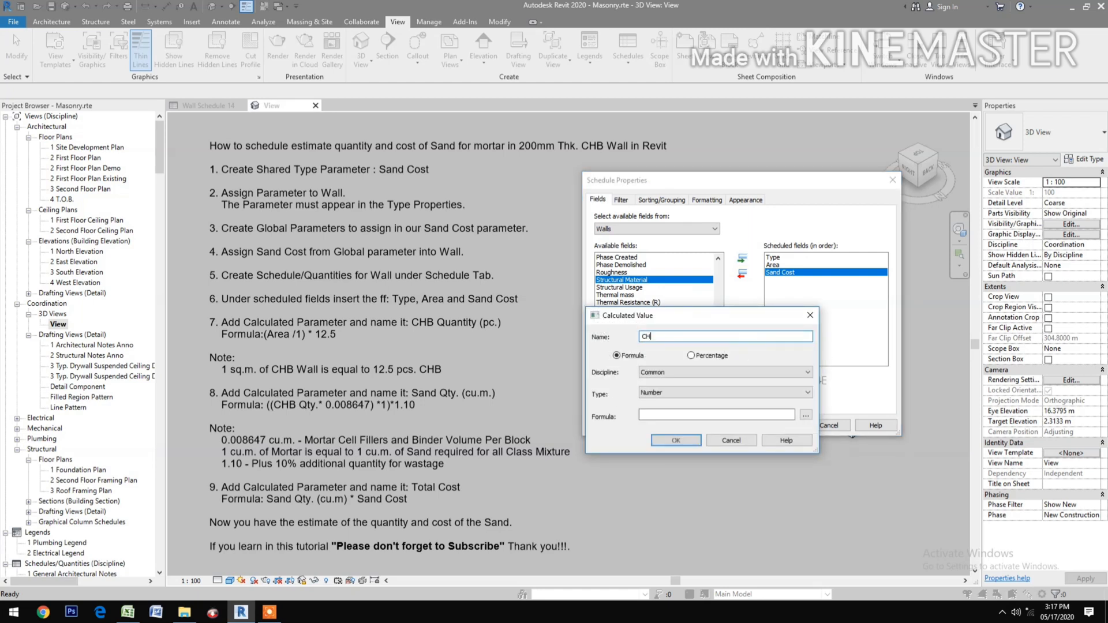
{"action": "type", "text": "B Quantity (pc."}
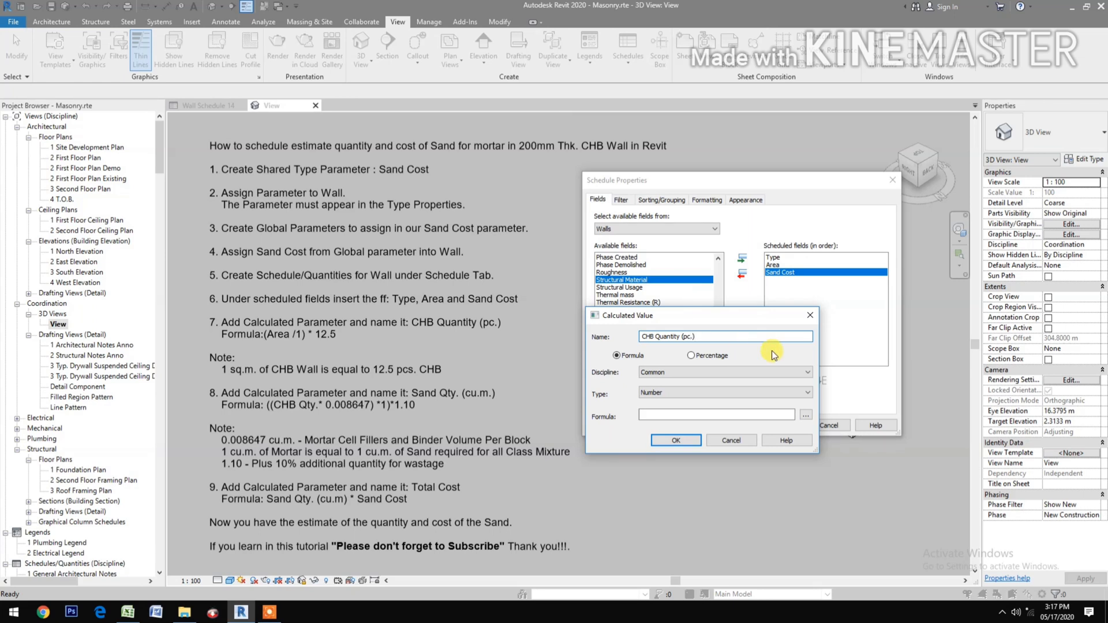
{"action": "left_click", "coordinate": [806, 415]}
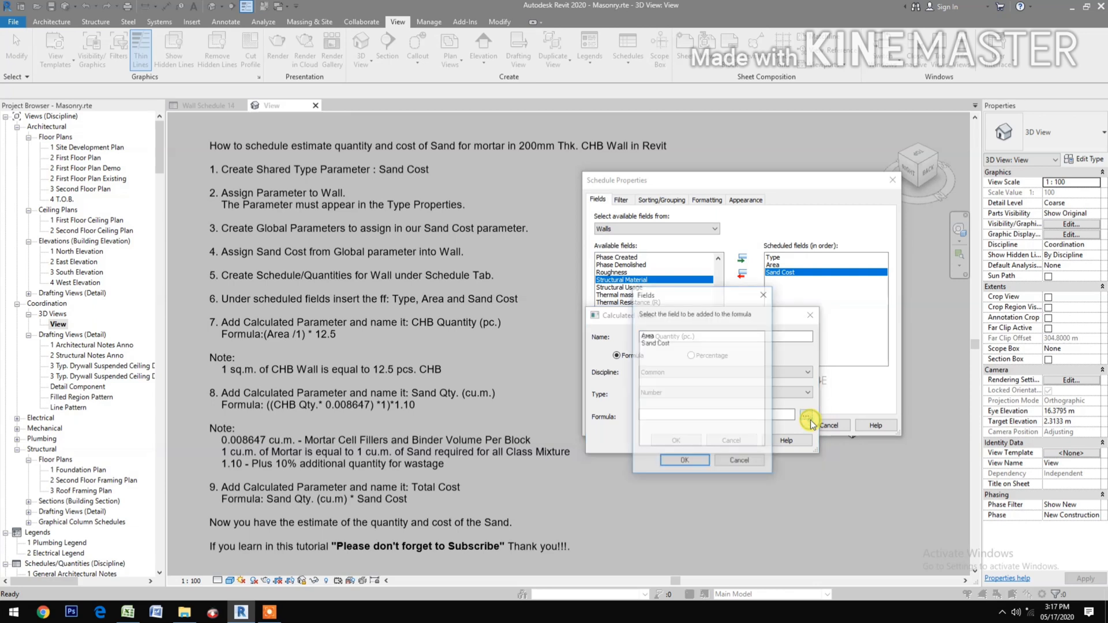
{"action": "left_click", "coordinate": [664, 336]}
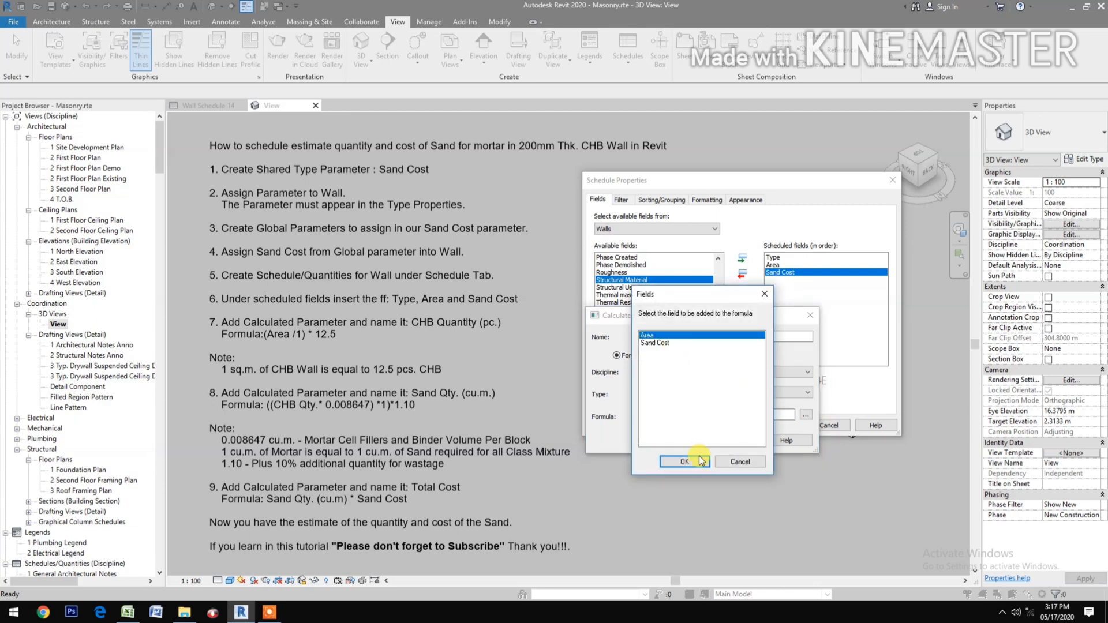
{"action": "left_click", "coordinate": [687, 462]}
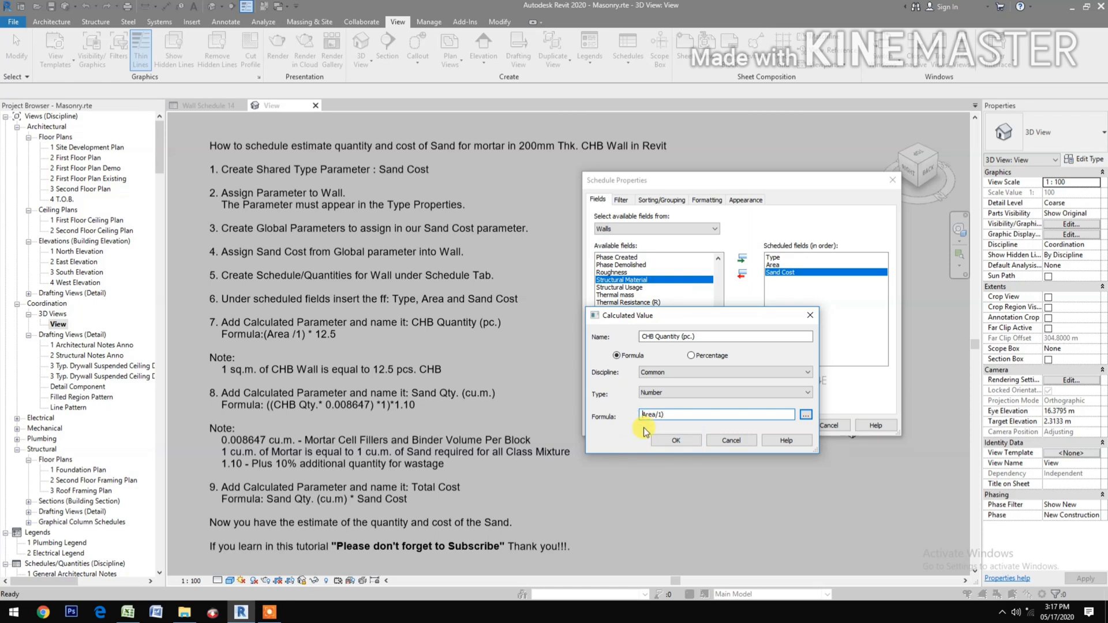
{"action": "left_click", "coordinate": [687, 415]}
{"action": "type", "text": "*12.5"}
{"action": "left_click", "coordinate": [661, 439]}
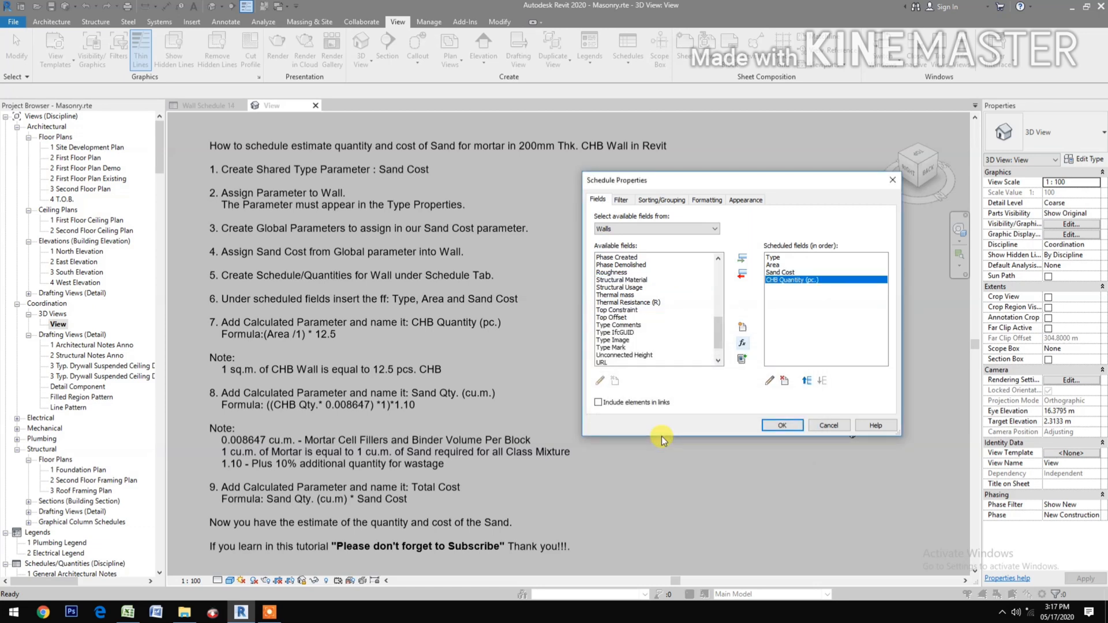
{"action": "left_click", "coordinate": [807, 381]}
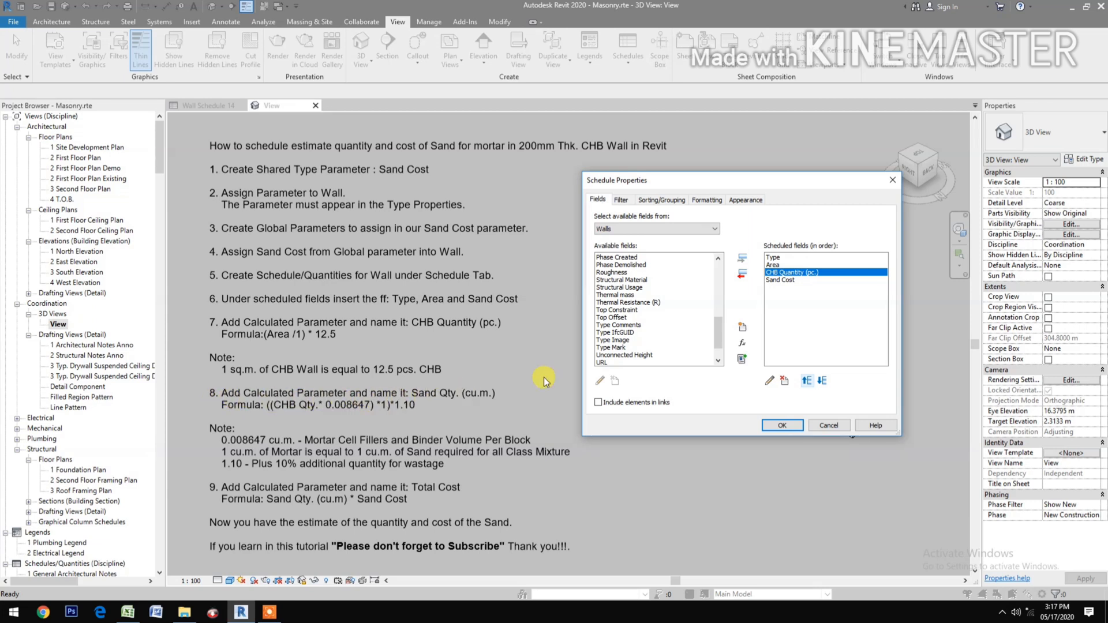
- Start a calculated value named Sand Quantity (cu.m.) and insert the CHB Quantity (pc.) field into its formula
{"action": "left_click", "coordinate": [744, 346]}
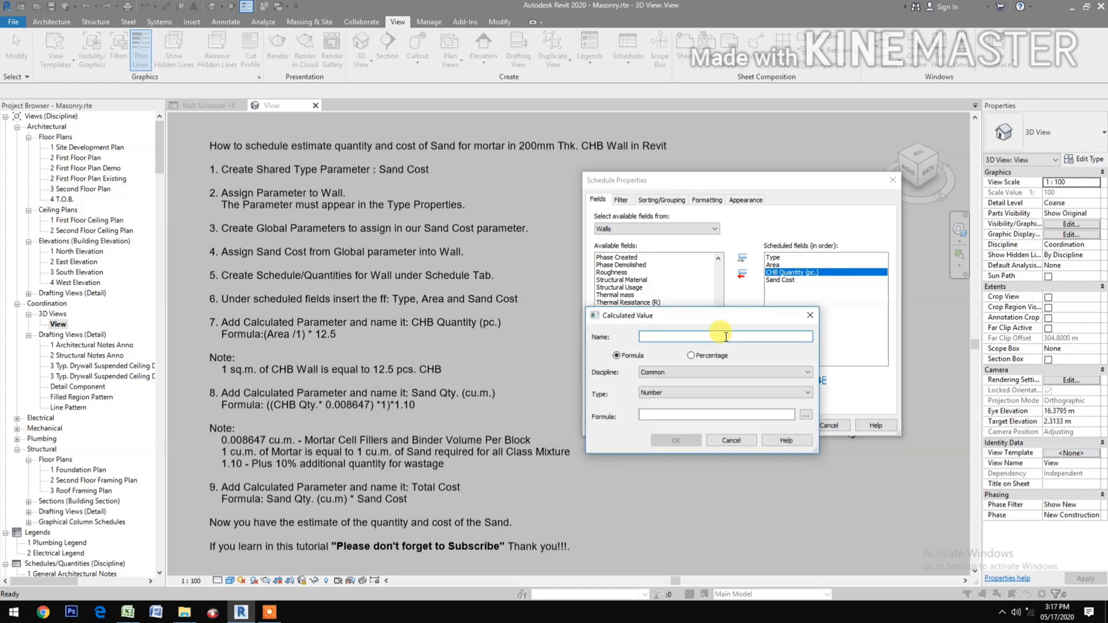
{"action": "type", "text": "Sand"}
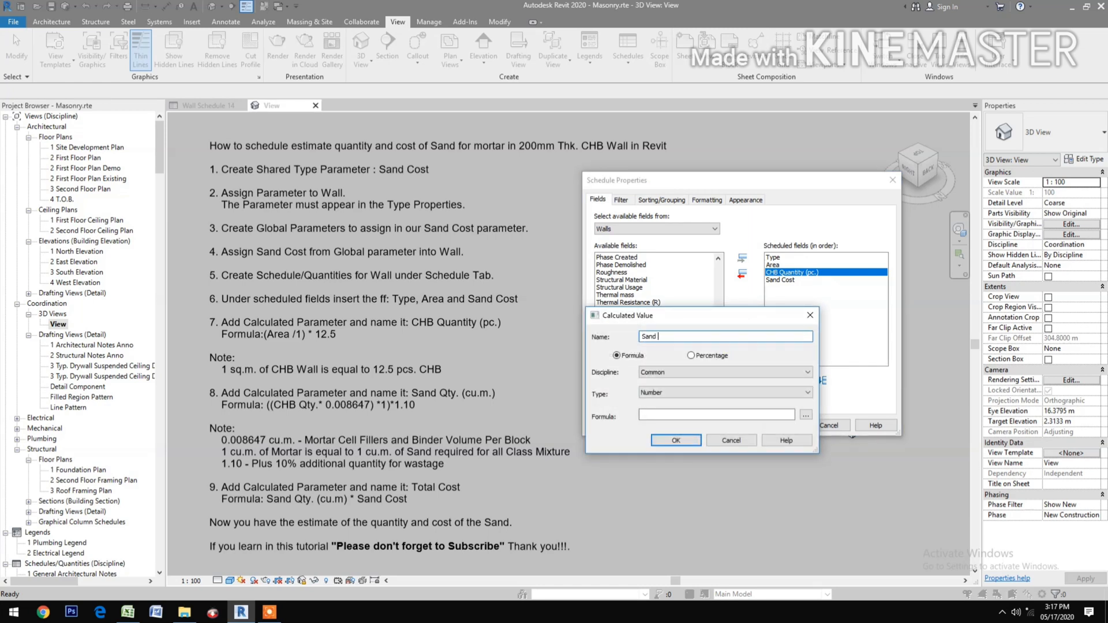
{"action": "type", "text": " Quantity (cu.m.))"}
{"action": "left_click", "coordinate": [805, 416]}
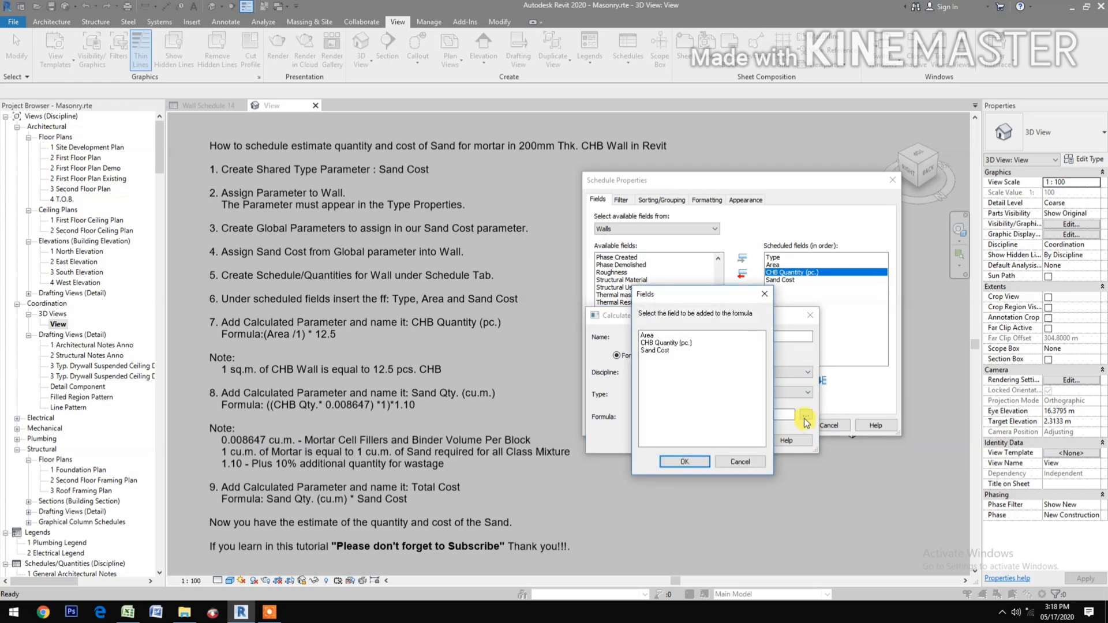
{"action": "left_click", "coordinate": [691, 343]}
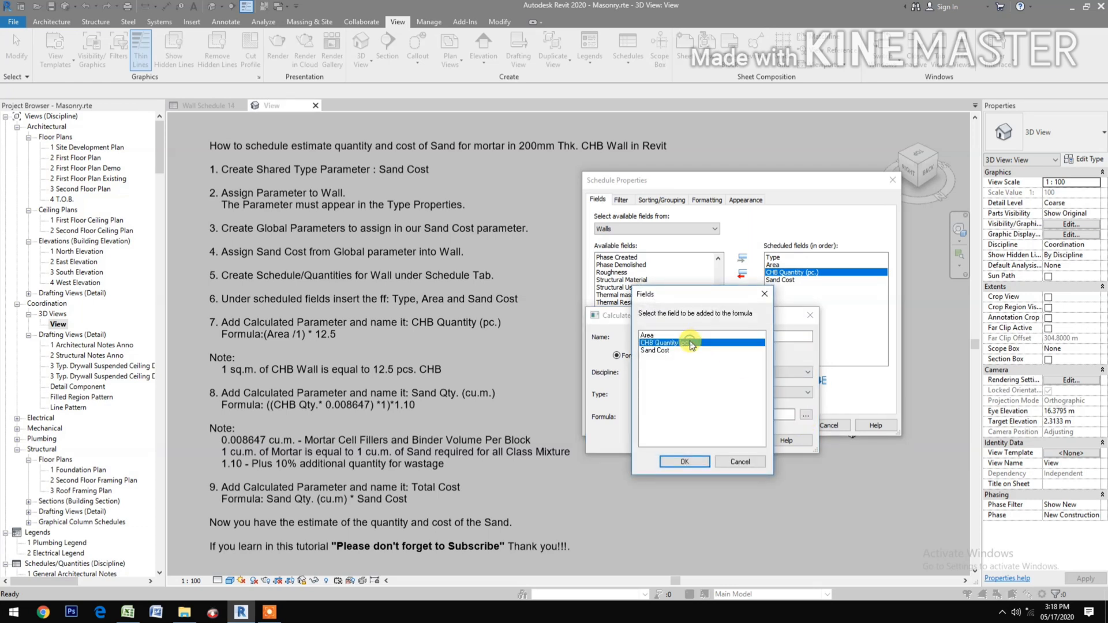
{"action": "left_click", "coordinate": [685, 462]}
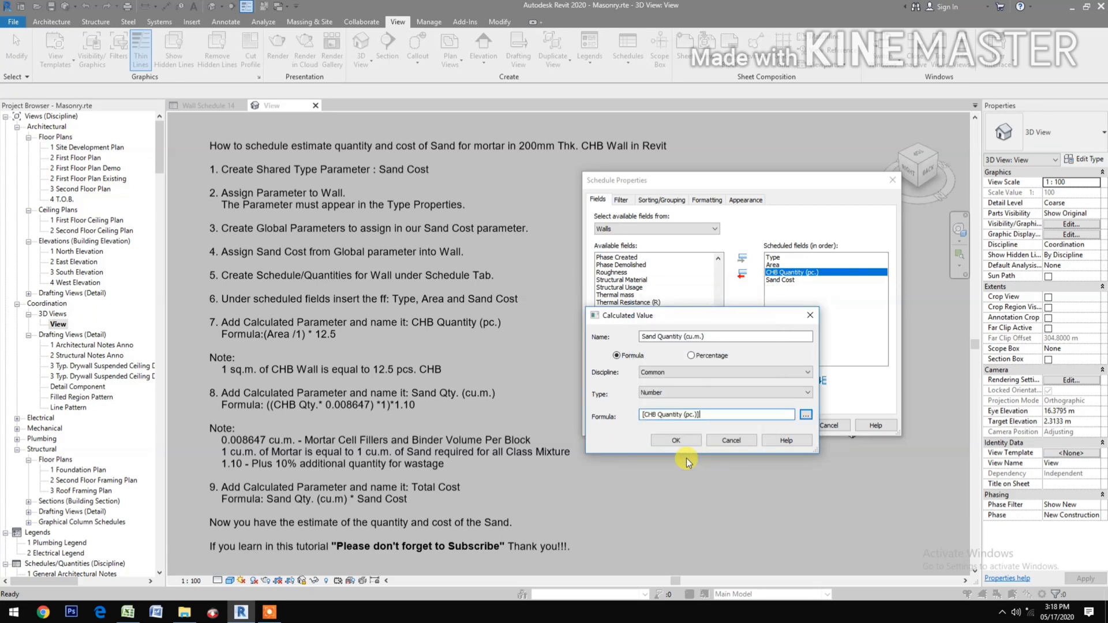
- Complete the Sand Quantity formula as (([CHB Quantity (pc.)]*.008647)*1)*1.10 and confirm the calculated value
{"action": "type", "text": "*.008647)"}
{"action": "left_click", "coordinate": [641, 415]}
{"action": "type", "text": "("}
{"action": "left_click", "coordinate": [742, 415]}
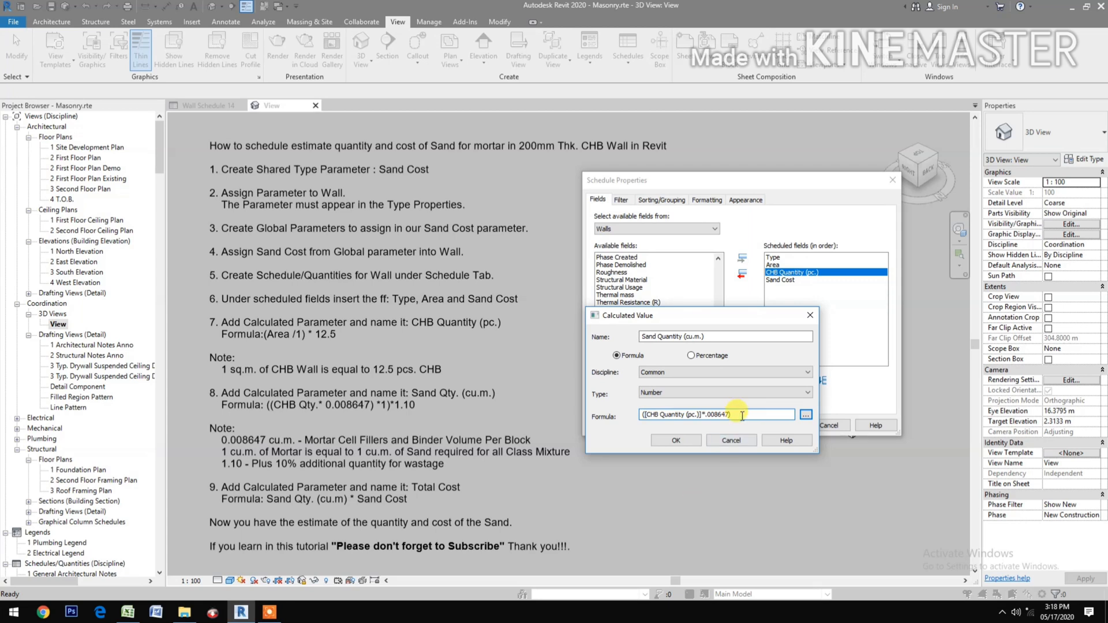
{"action": "type", "text": "*1"}
{"action": "left_click", "coordinate": [642, 414]}
{"action": "type", "text": "("}
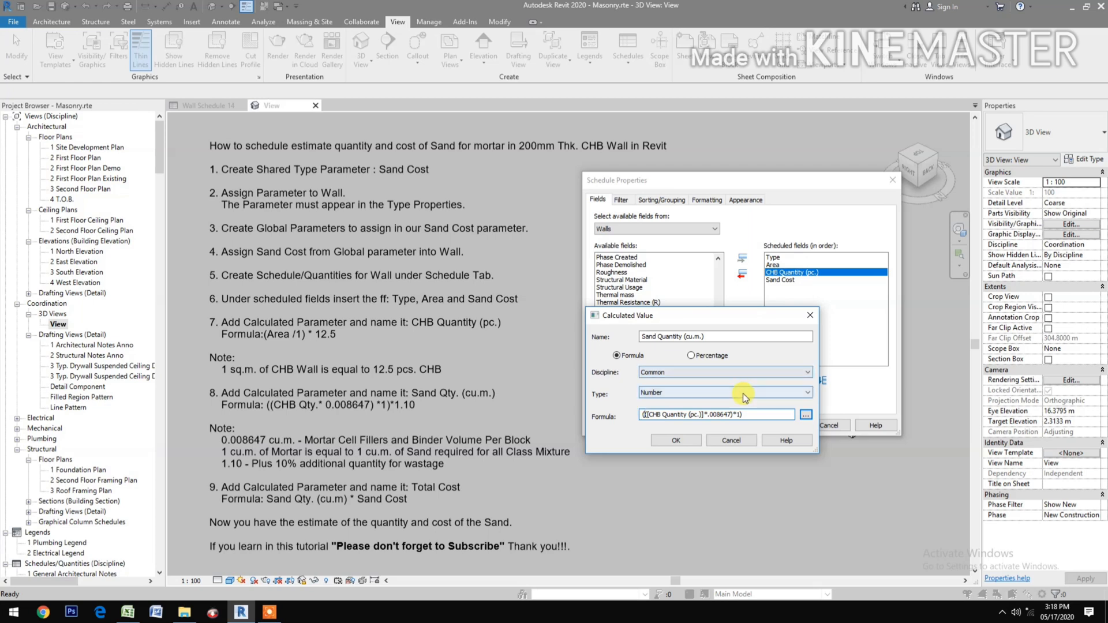
{"action": "left_click", "coordinate": [753, 414]}
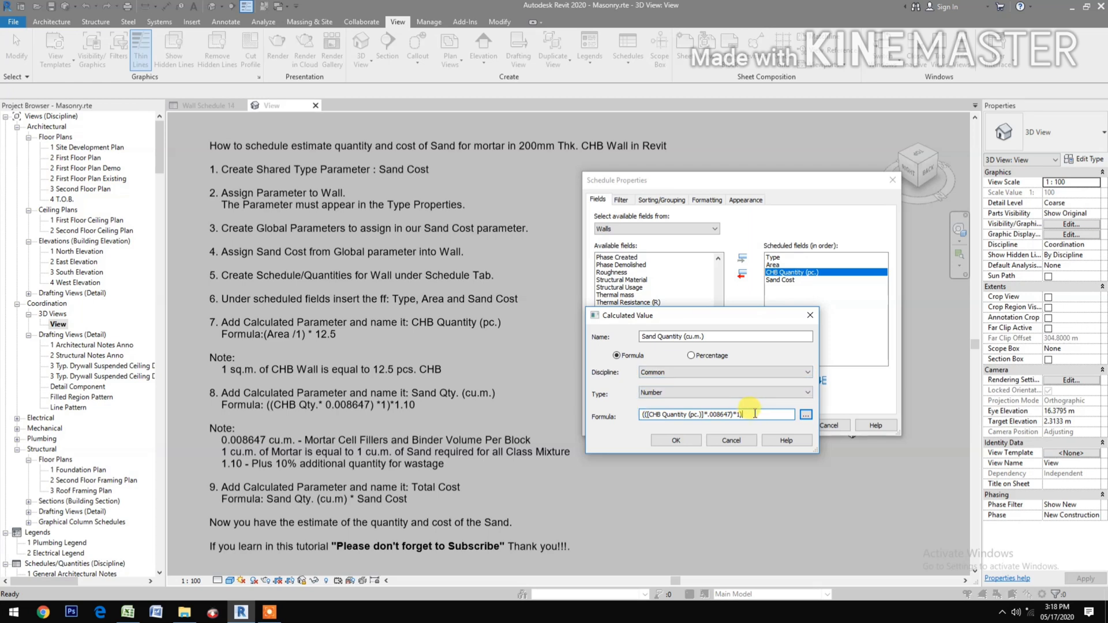
{"action": "type", "text": "*1.10"}
{"action": "left_click", "coordinate": [682, 442]}
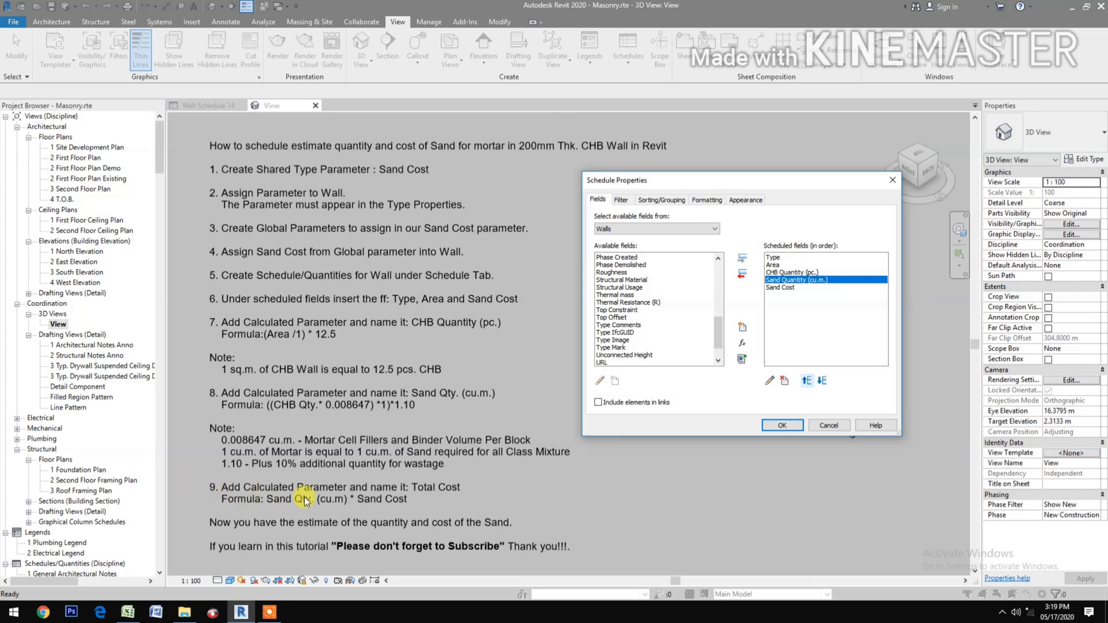
- Start a calculated value named Total Cost and set its type to Currency
{"action": "left_click", "coordinate": [743, 345]}
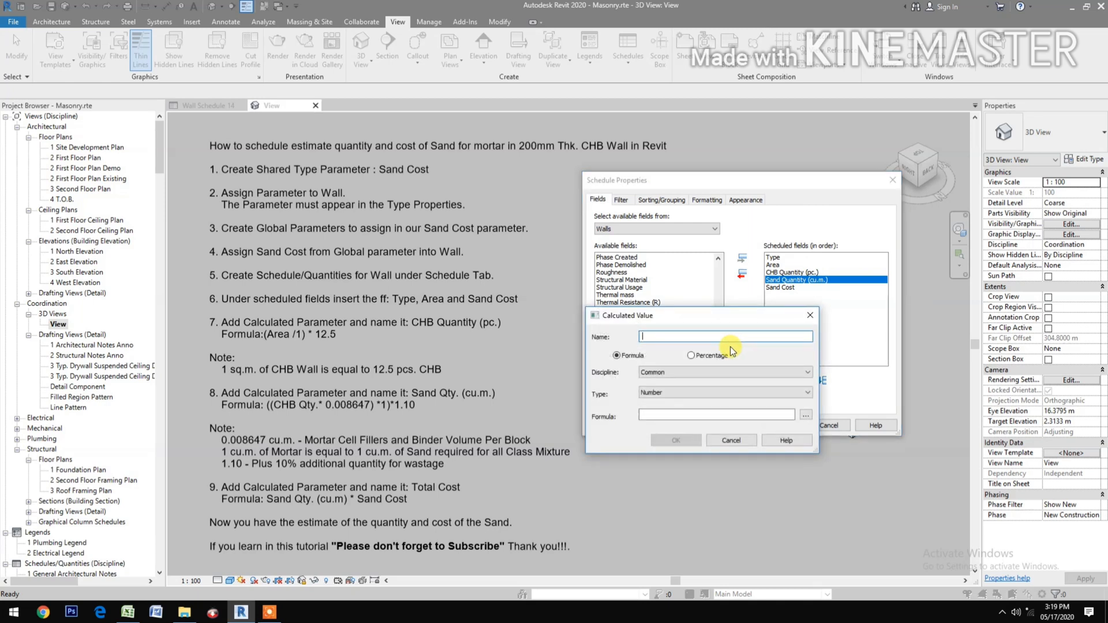
{"action": "type", "text": "To"}
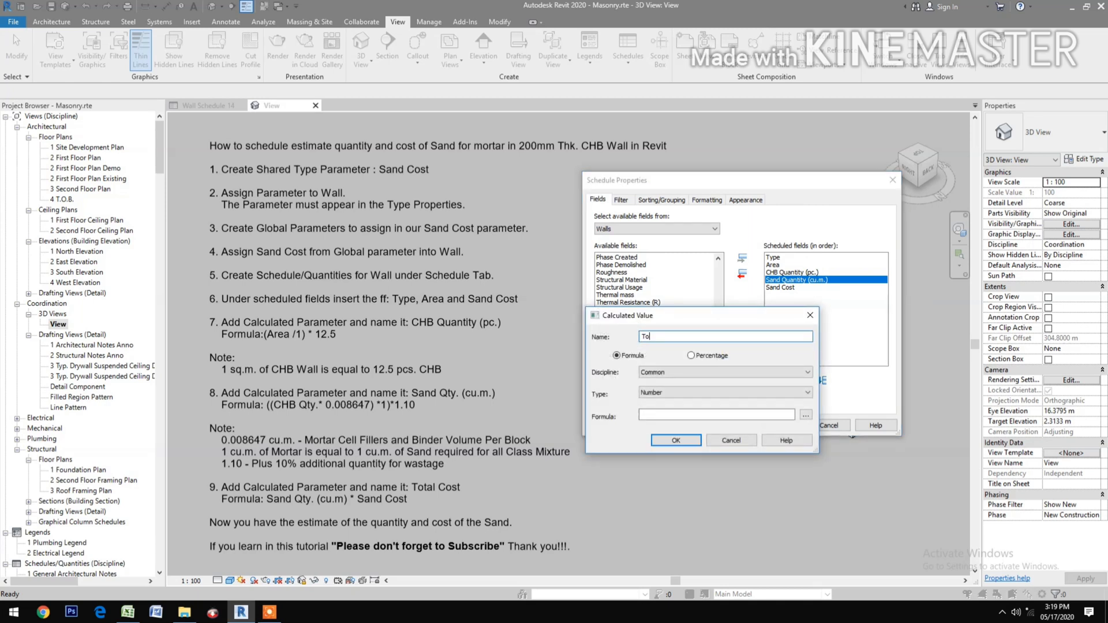
{"action": "type", "text": "tal Cost"}
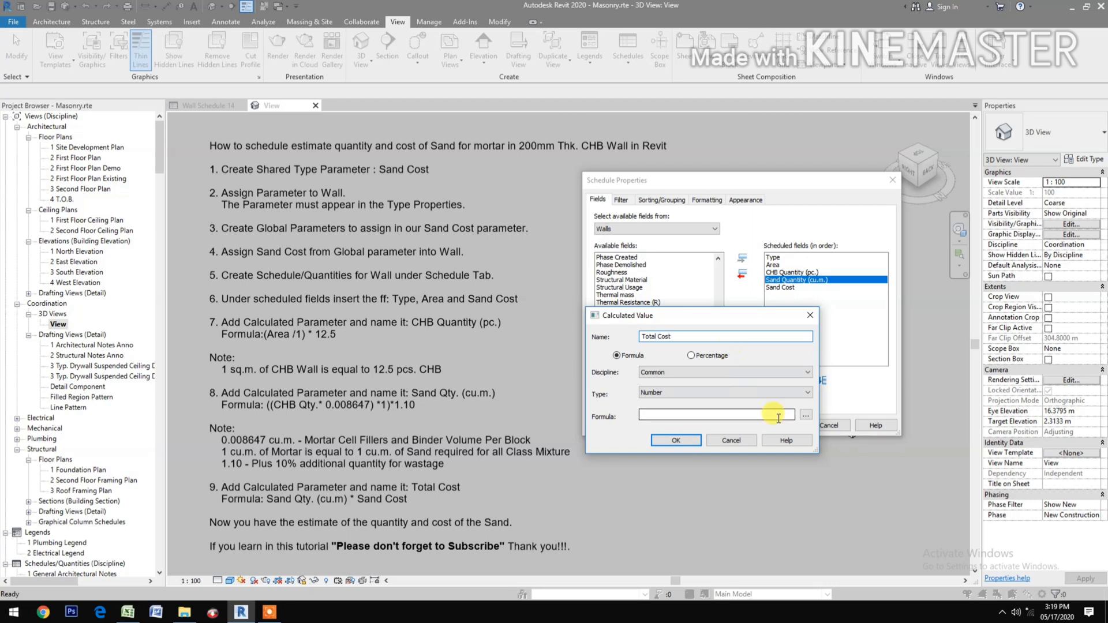
{"action": "left_click", "coordinate": [751, 393]}
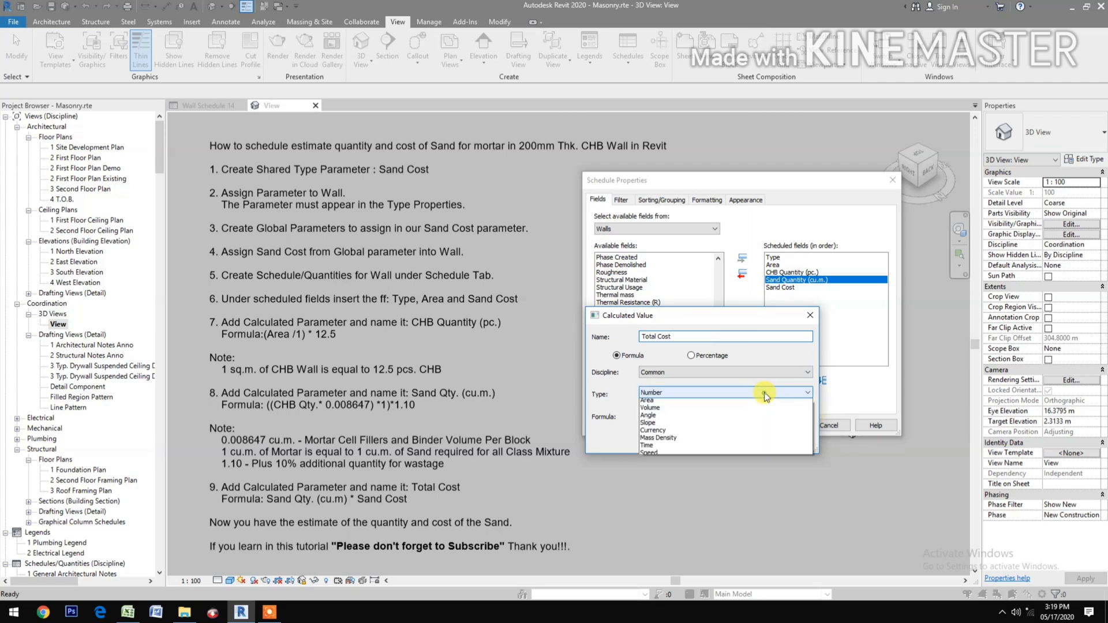
{"action": "left_click", "coordinate": [654, 463]}
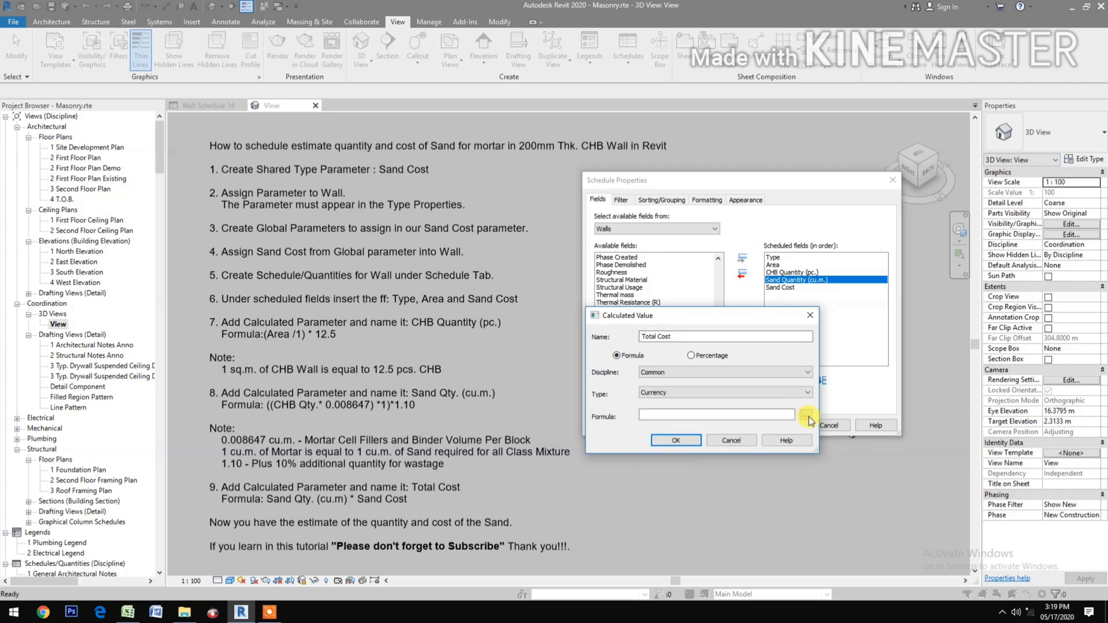
- Build the Total Cost formula as [Sand Quantity (cu.m.)]*Sand Cost from the schedule fields and confirm the calculated value
{"action": "left_click", "coordinate": [806, 415]}
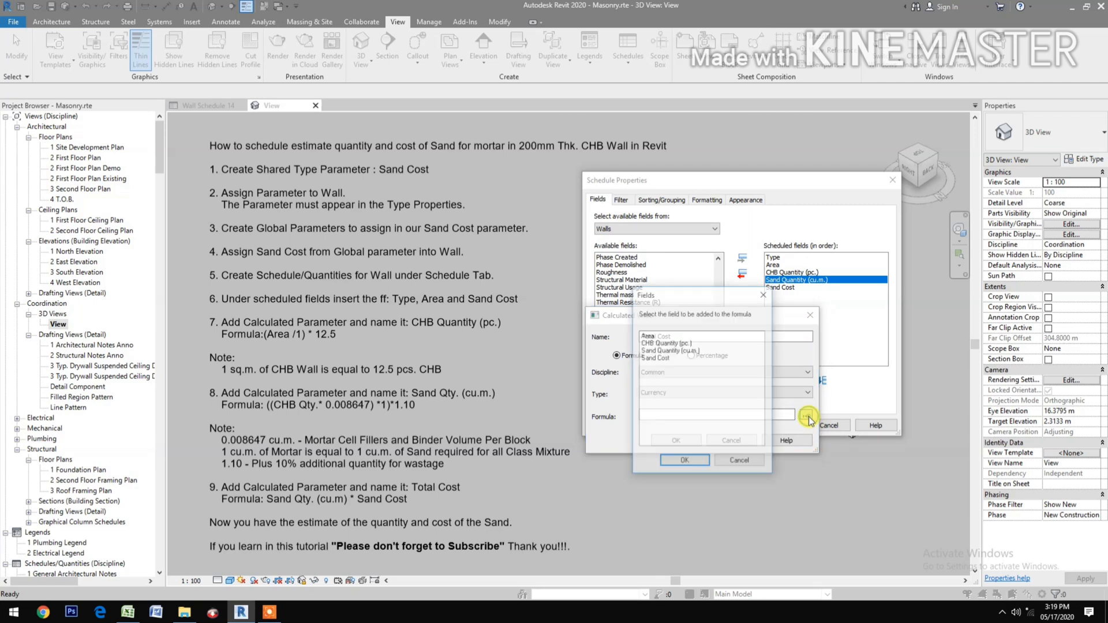
{"action": "left_click", "coordinate": [686, 351]}
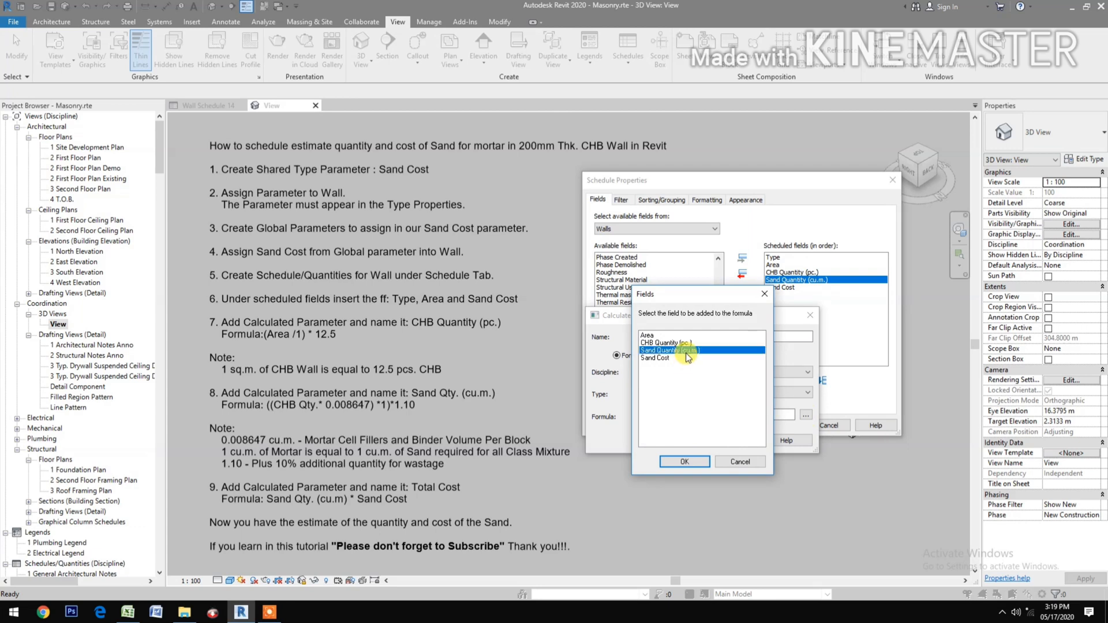
{"action": "left_click", "coordinate": [685, 461]}
{"action": "type", "text": "*"}
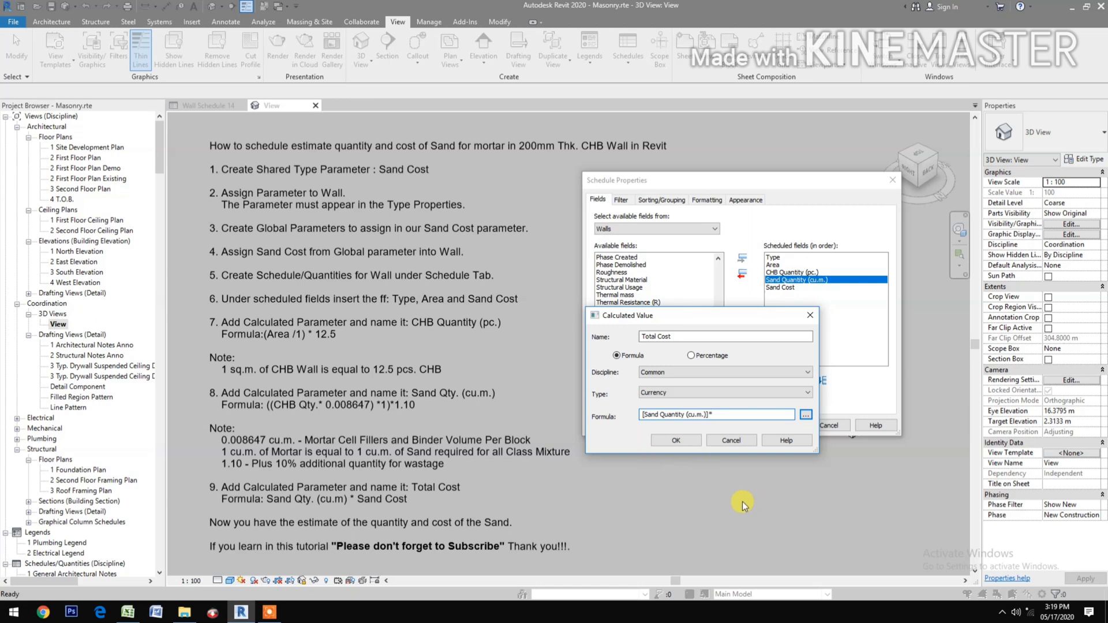
{"action": "left_click", "coordinate": [806, 415]}
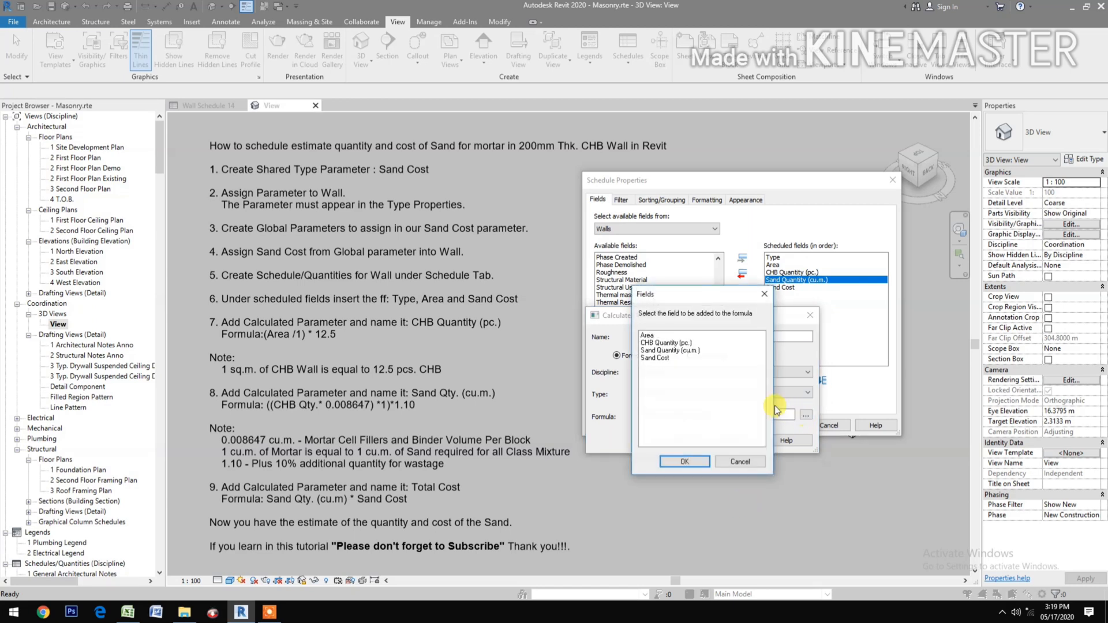
{"action": "left_click", "coordinate": [660, 357]}
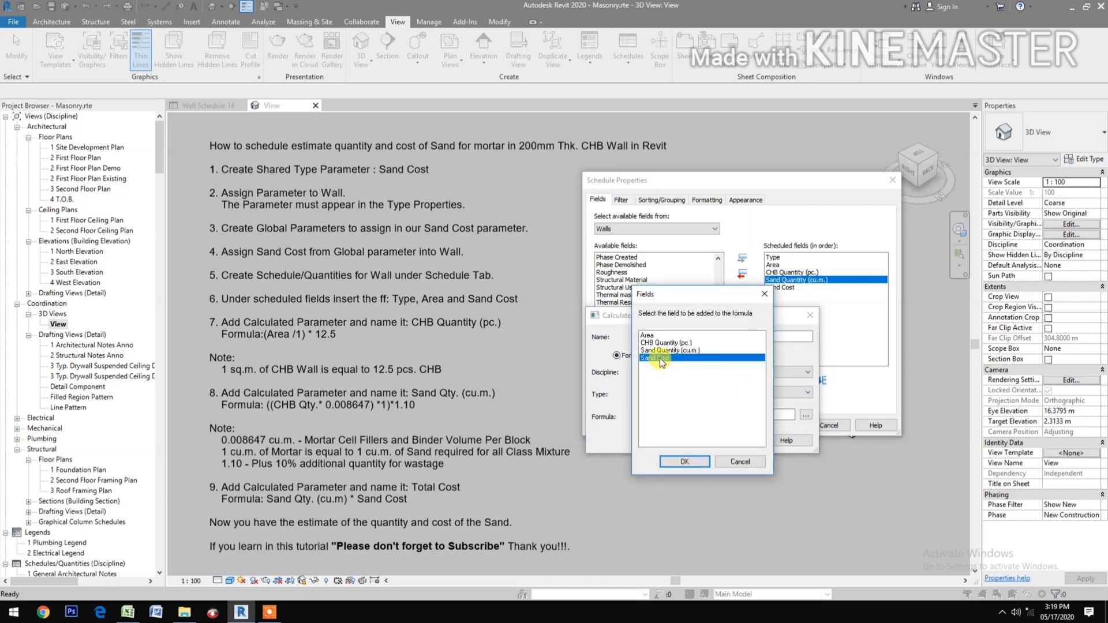
{"action": "left_click", "coordinate": [673, 461]}
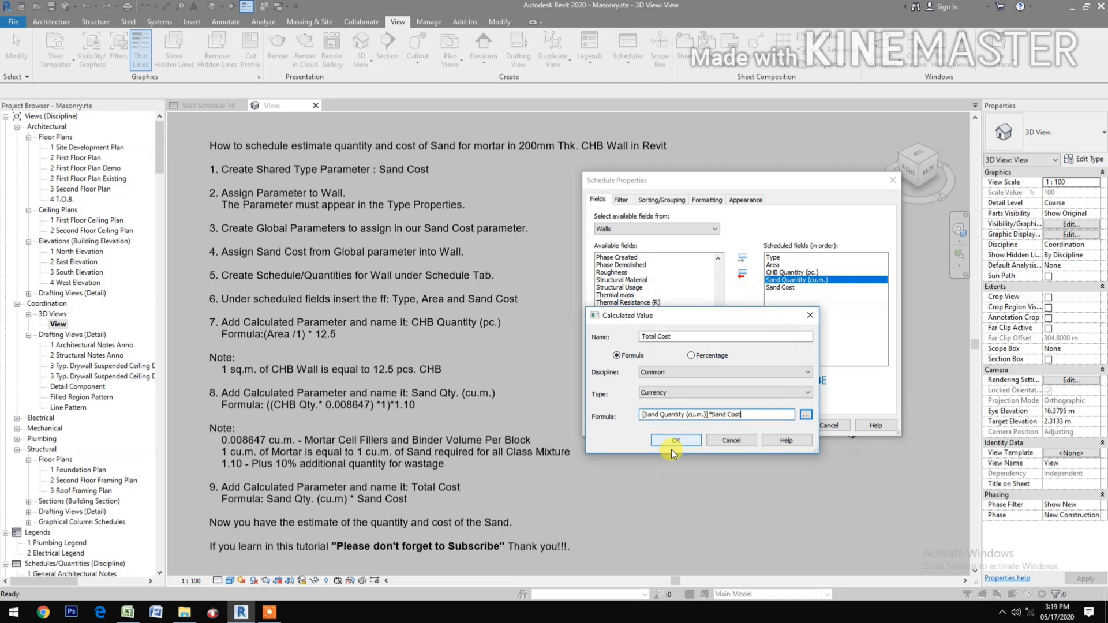
{"action": "left_click", "coordinate": [673, 442]}
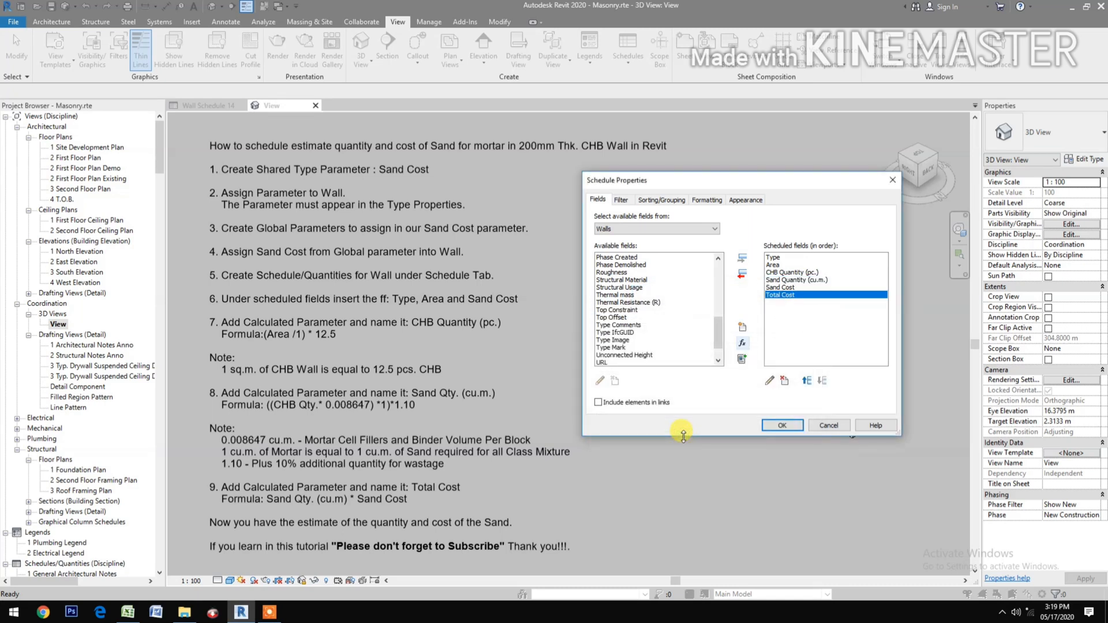
- Turn on grand totals in the wall schedule's sorting and grouping settings
{"action": "left_click", "coordinate": [660, 201]}
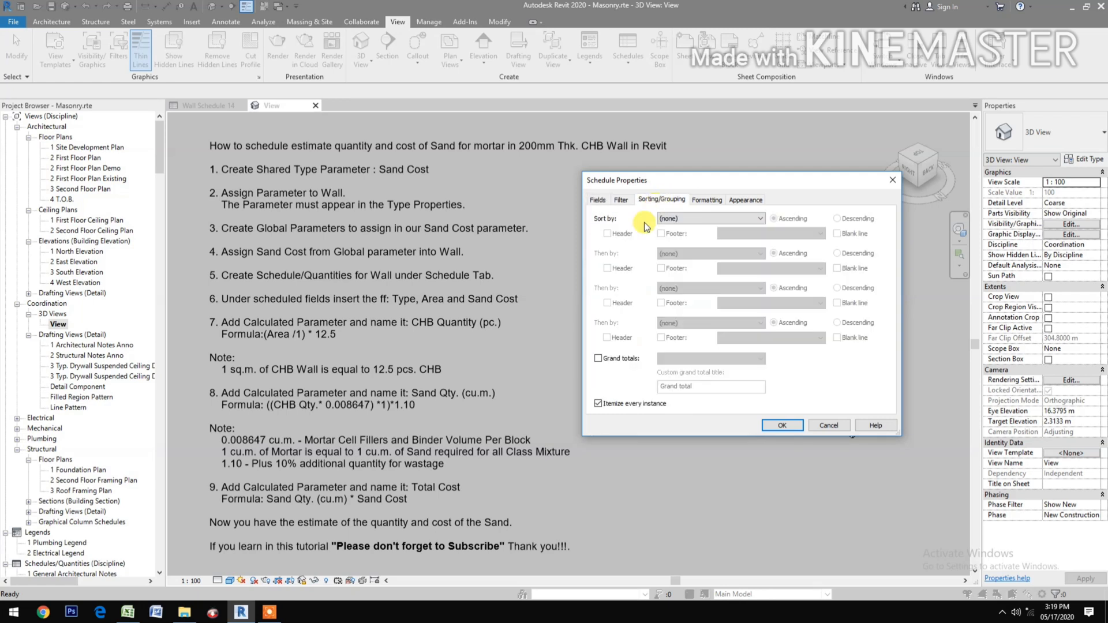
{"action": "left_click", "coordinate": [599, 360]}
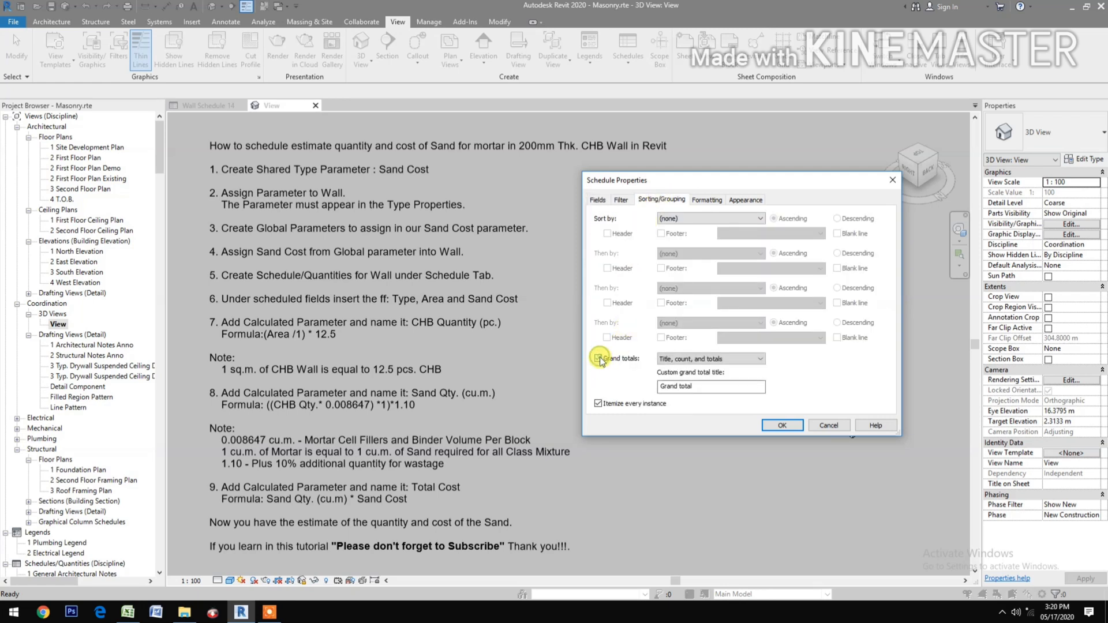
- Format the Total Cost field with right alignment and Calculate totals, keeping the project settings for its units
{"action": "left_click", "coordinate": [703, 202]}
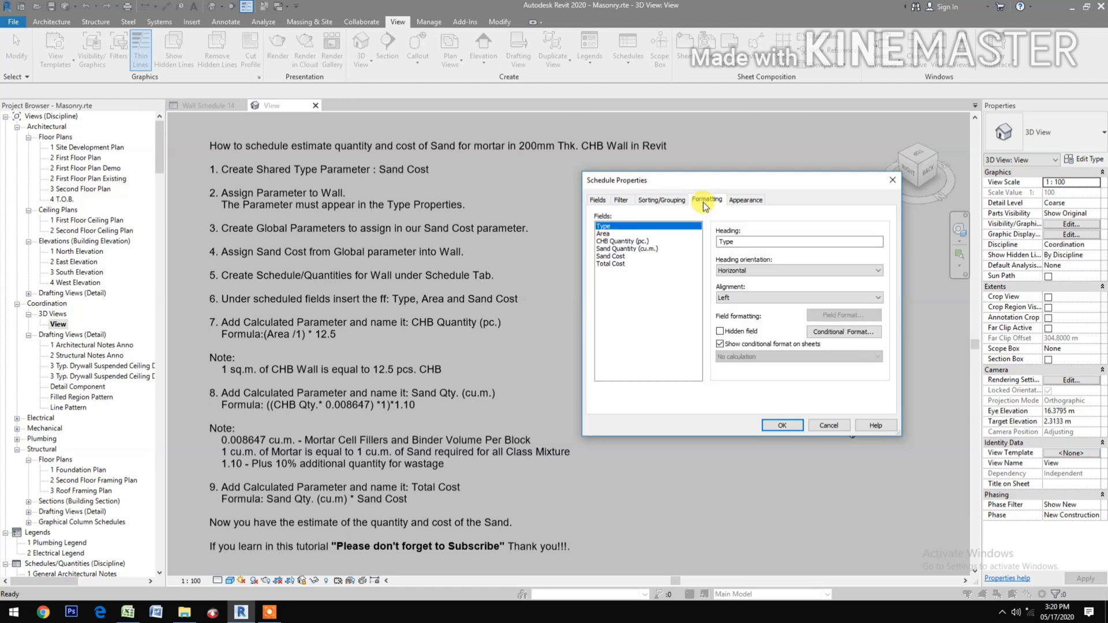
{"action": "left_click", "coordinate": [618, 265]}
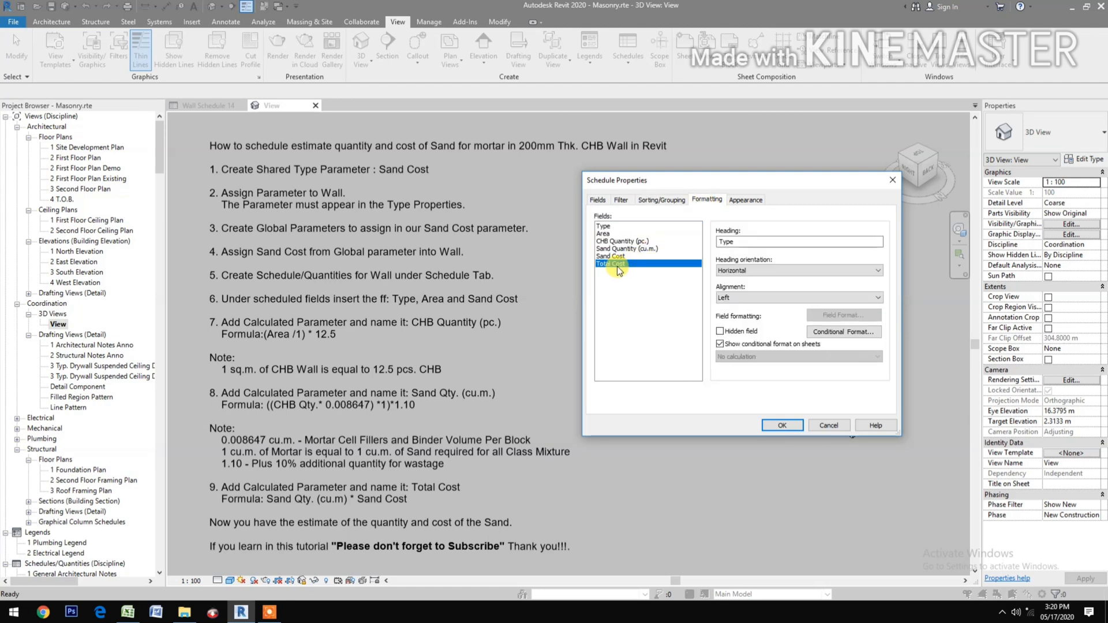
{"action": "left_click", "coordinate": [752, 299]}
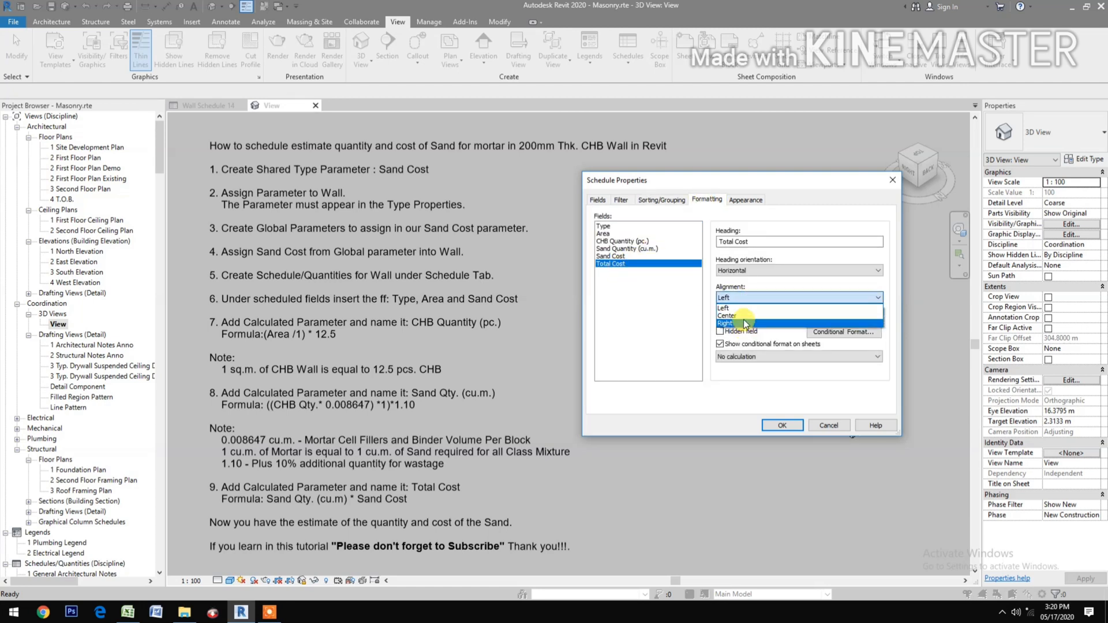
{"action": "left_click", "coordinate": [743, 316]}
{"action": "left_click", "coordinate": [744, 296]}
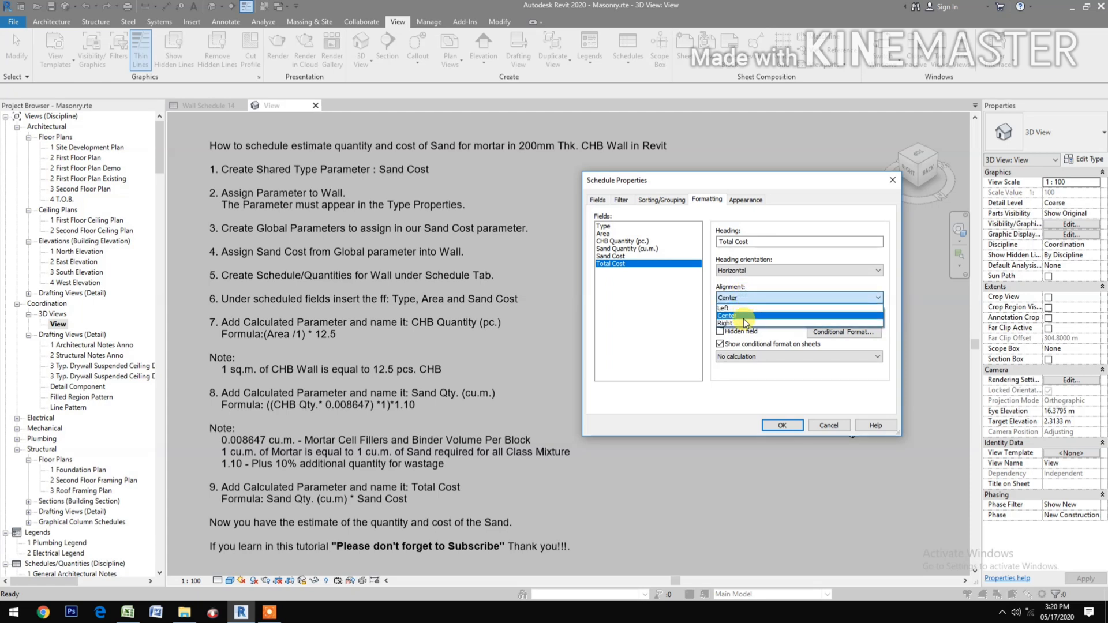
{"action": "left_click", "coordinate": [744, 324]}
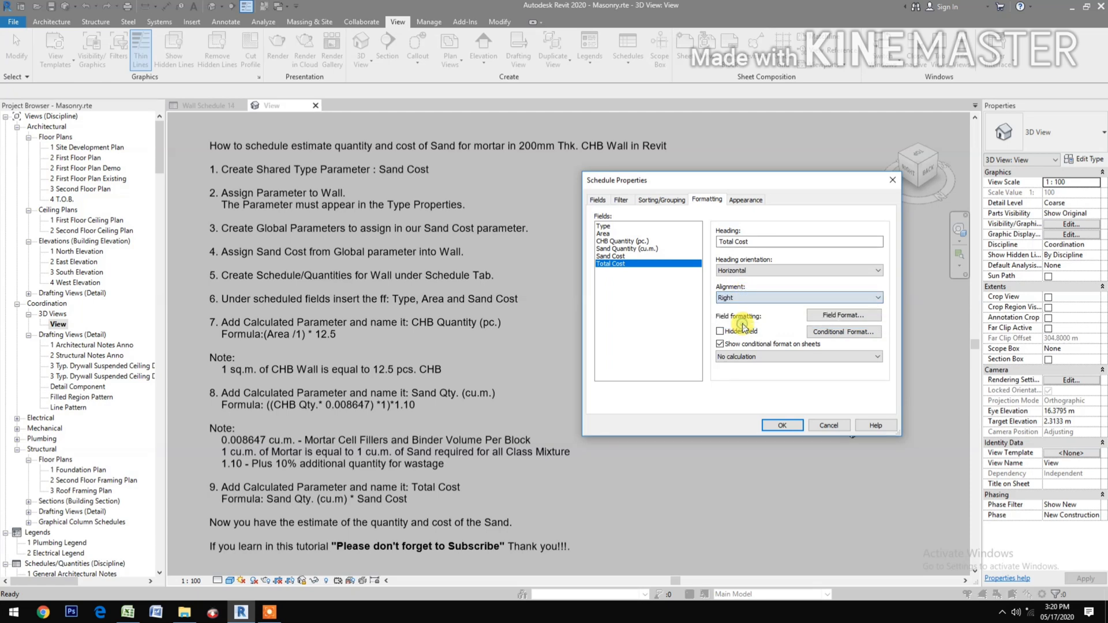
{"action": "left_click", "coordinate": [850, 316]}
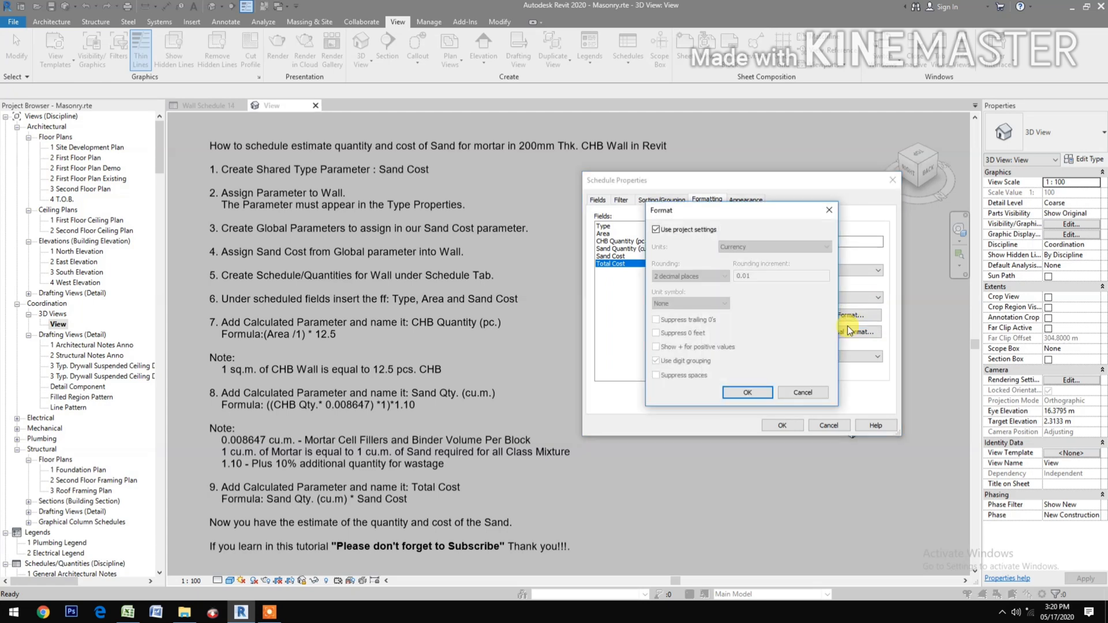
{"action": "left_click", "coordinate": [747, 392]}
{"action": "left_click", "coordinate": [754, 357]}
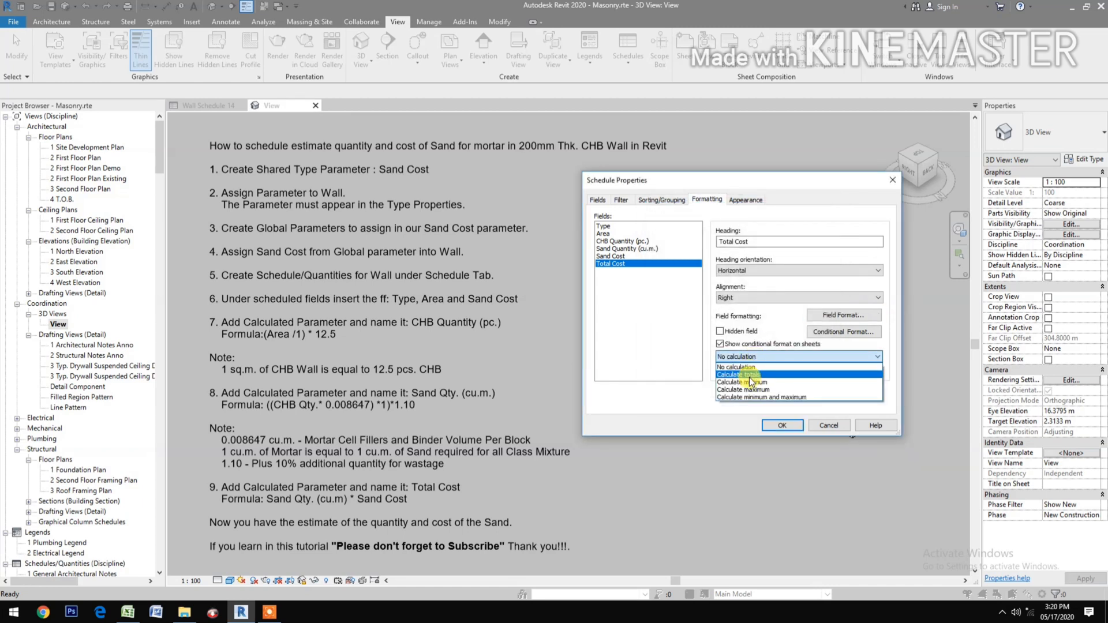
{"action": "left_click", "coordinate": [749, 375]}
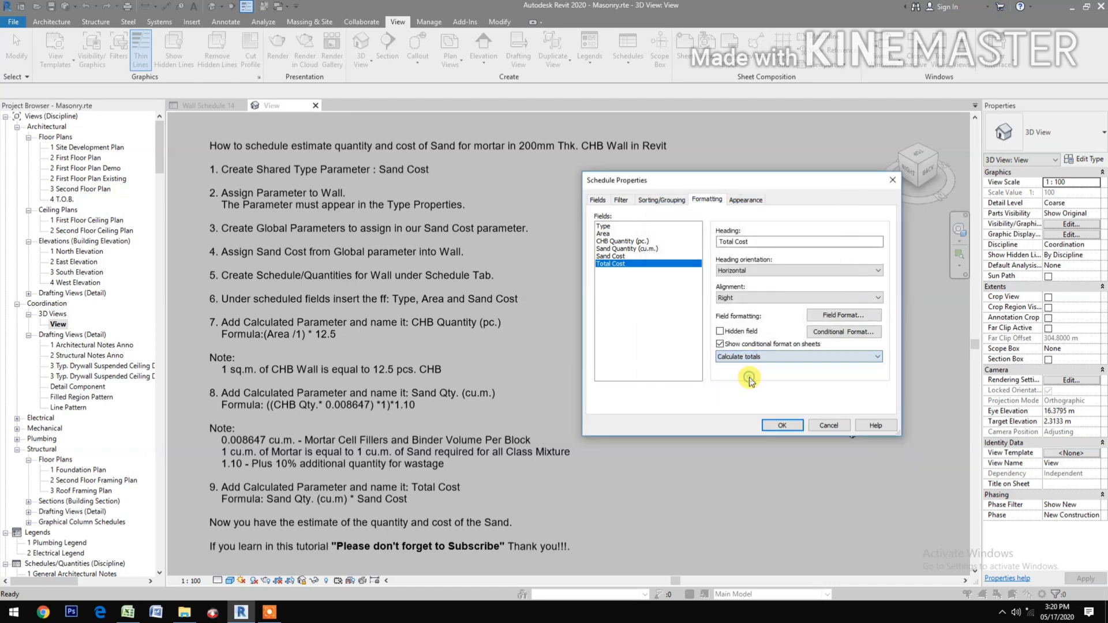
- Right-align the Sand Cost field and keep the project settings for its number format
{"action": "left_click", "coordinate": [616, 256]}
{"action": "left_click", "coordinate": [757, 295]}
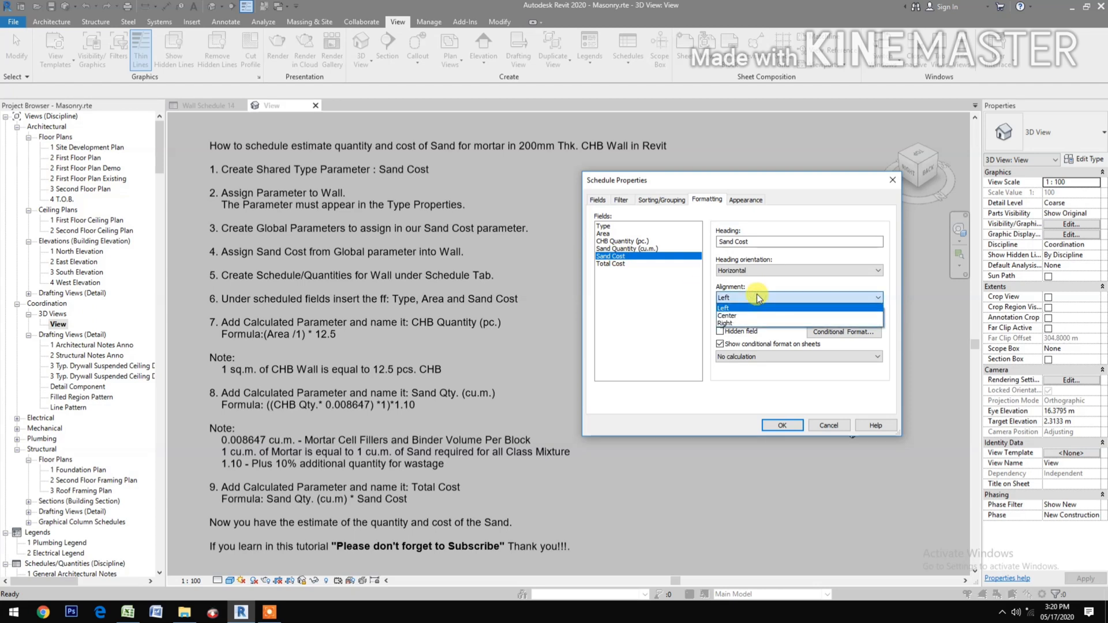
{"action": "left_click", "coordinate": [750, 323]}
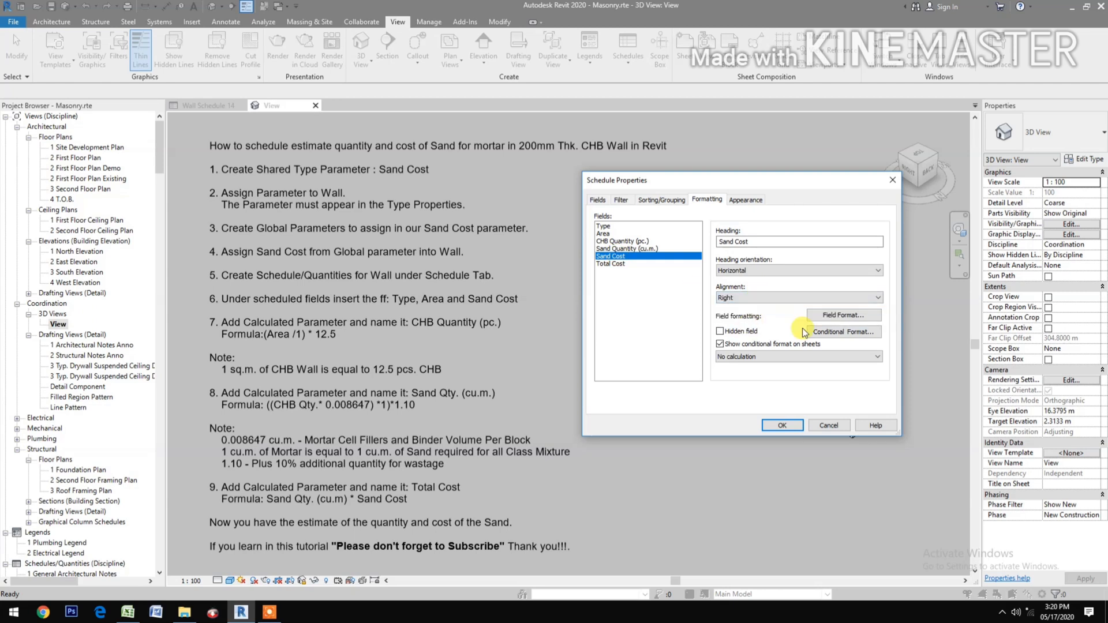
{"action": "left_click", "coordinate": [845, 316]}
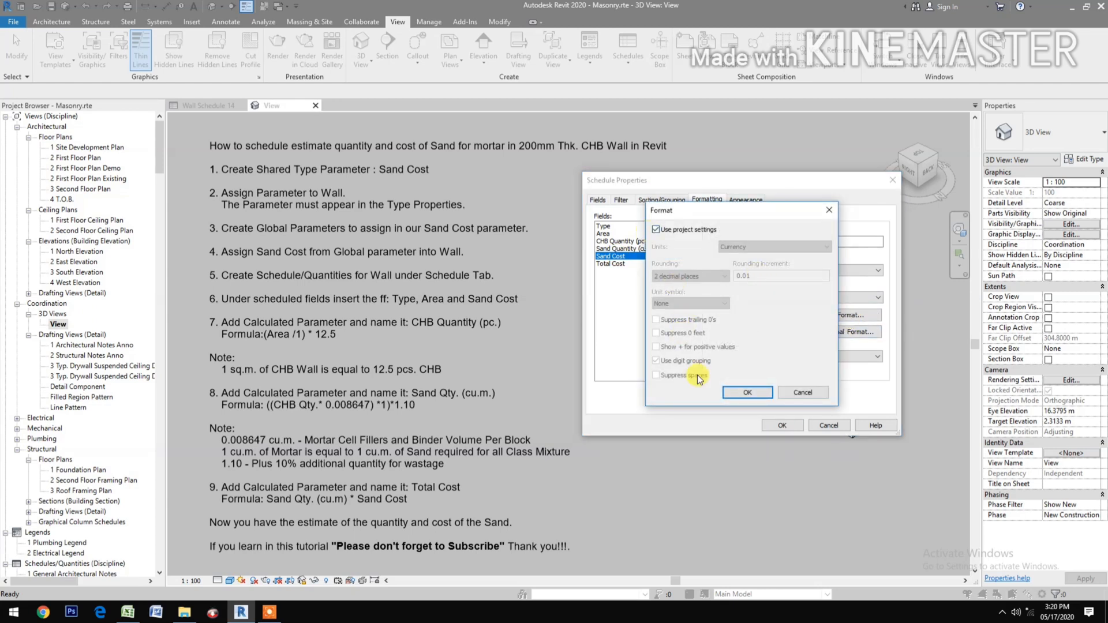
{"action": "left_click", "coordinate": [747, 393]}
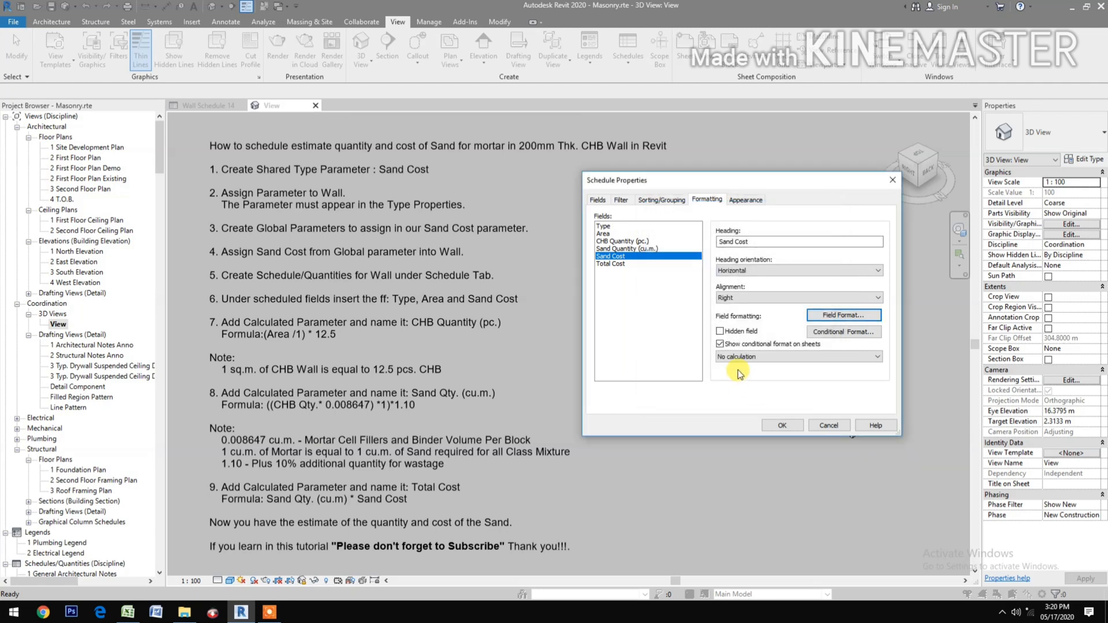
- Set the alignment of the Sand Quantity (cu.m.) field to Right
{"action": "left_click", "coordinate": [642, 248]}
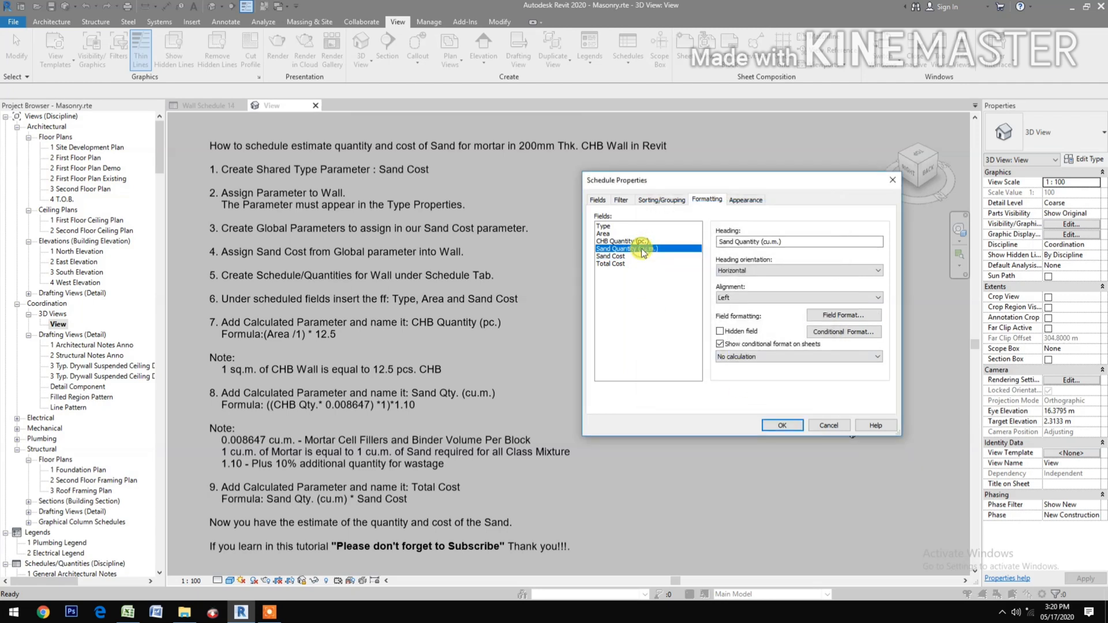
{"action": "left_click", "coordinate": [735, 299]}
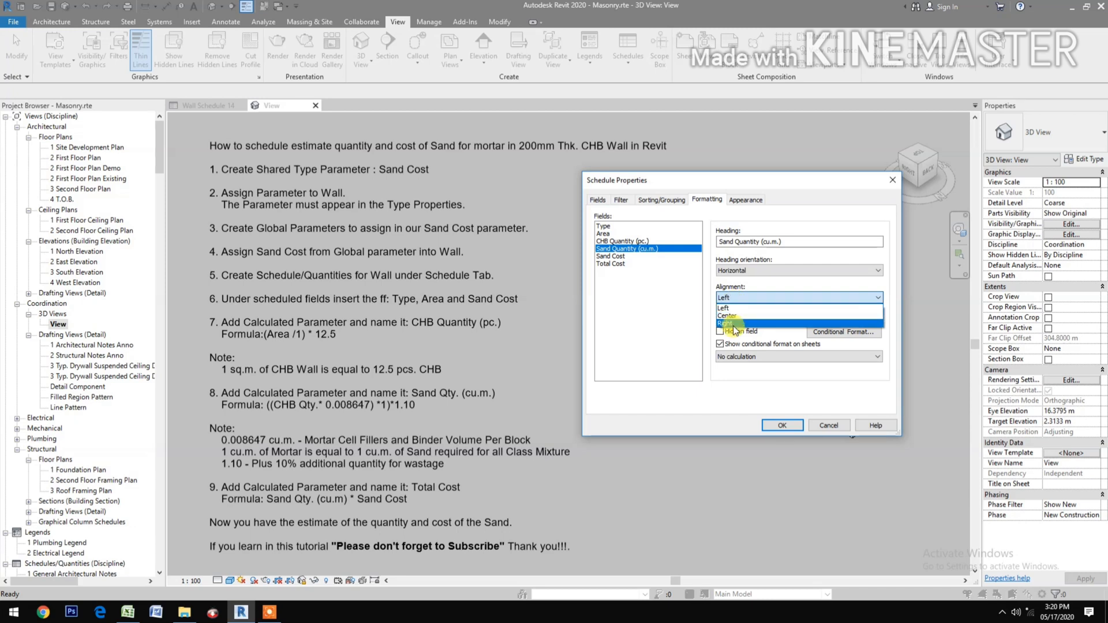
{"action": "left_click", "coordinate": [737, 323]}
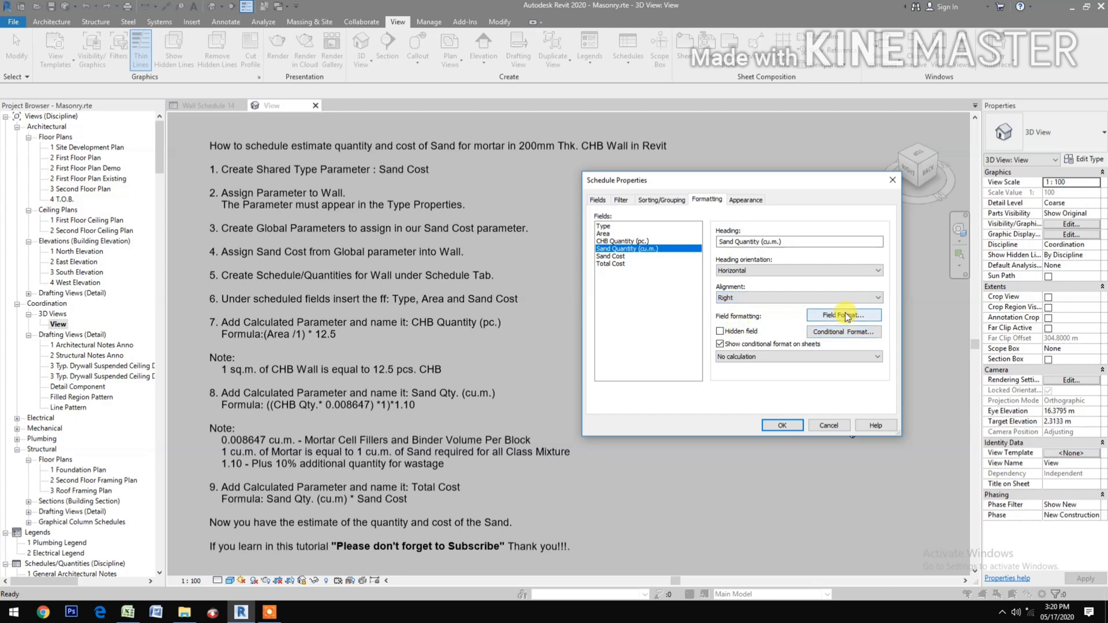
- Format the Sand Quantity (cu.m.) field as Fixed units with 2 decimal places and set it to Calculate totals
{"action": "left_click", "coordinate": [844, 315]}
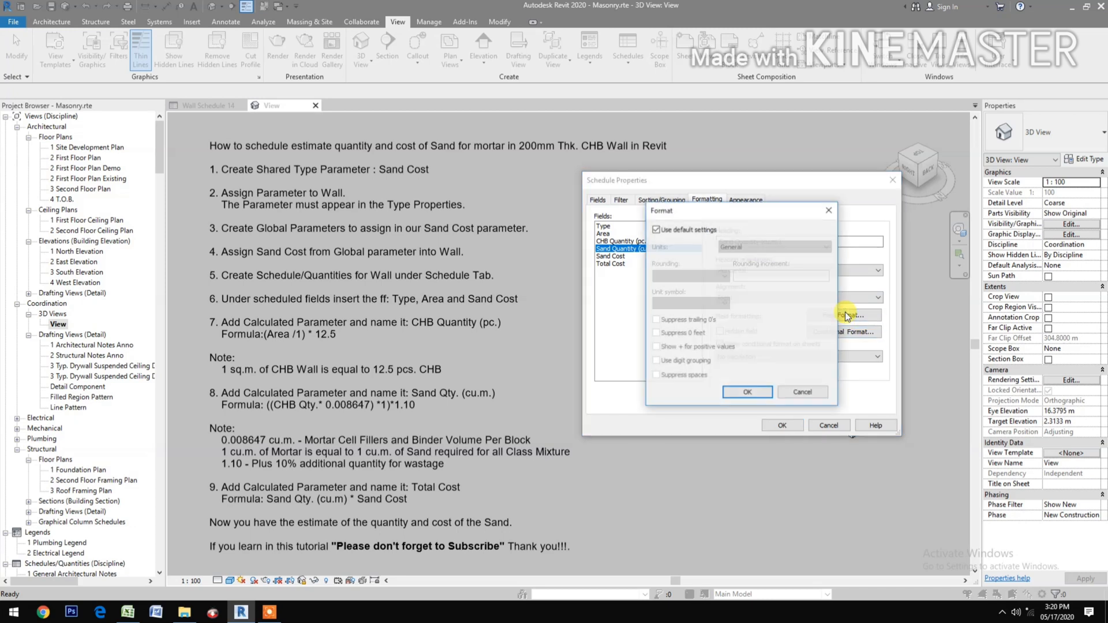
{"action": "left_click", "coordinate": [656, 229]}
{"action": "left_click", "coordinate": [748, 246]}
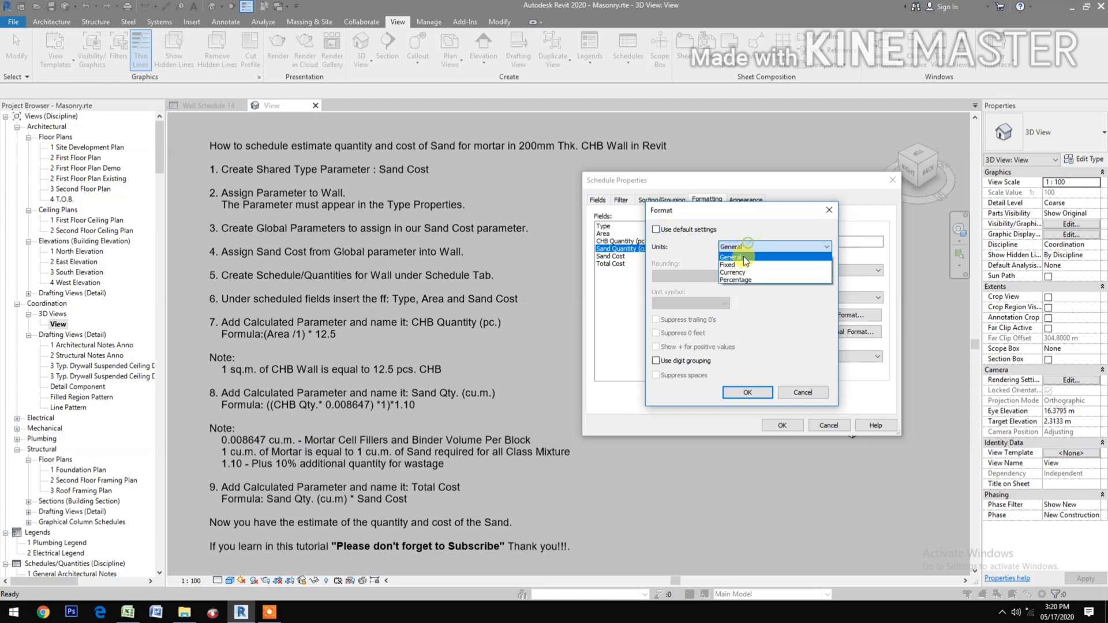
{"action": "left_click", "coordinate": [740, 264]}
{"action": "left_click", "coordinate": [703, 276]}
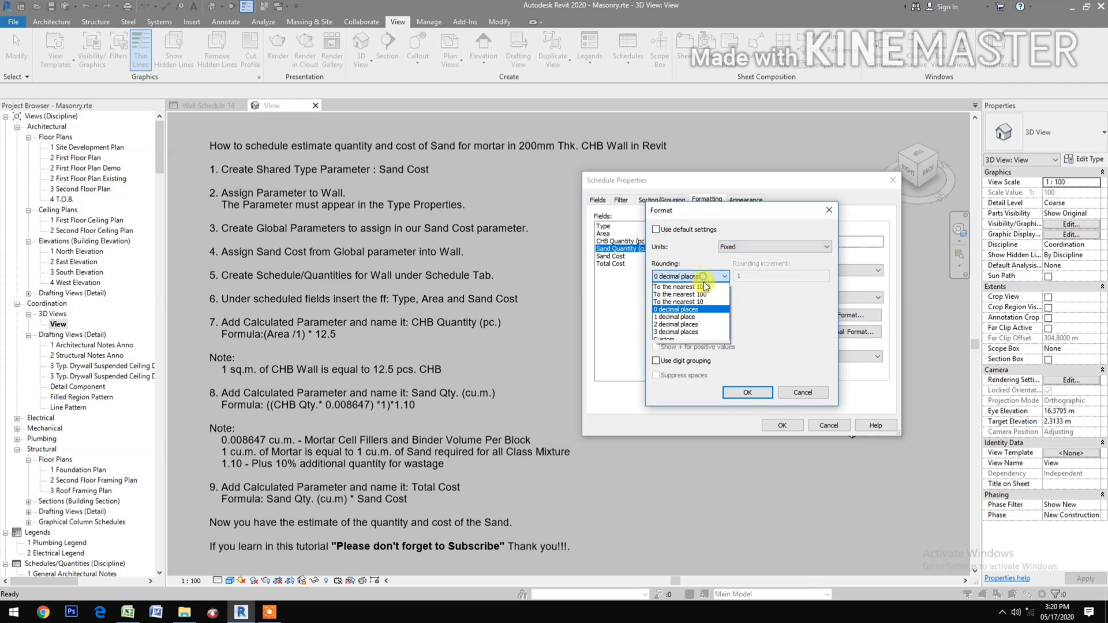
{"action": "left_click", "coordinate": [685, 325]}
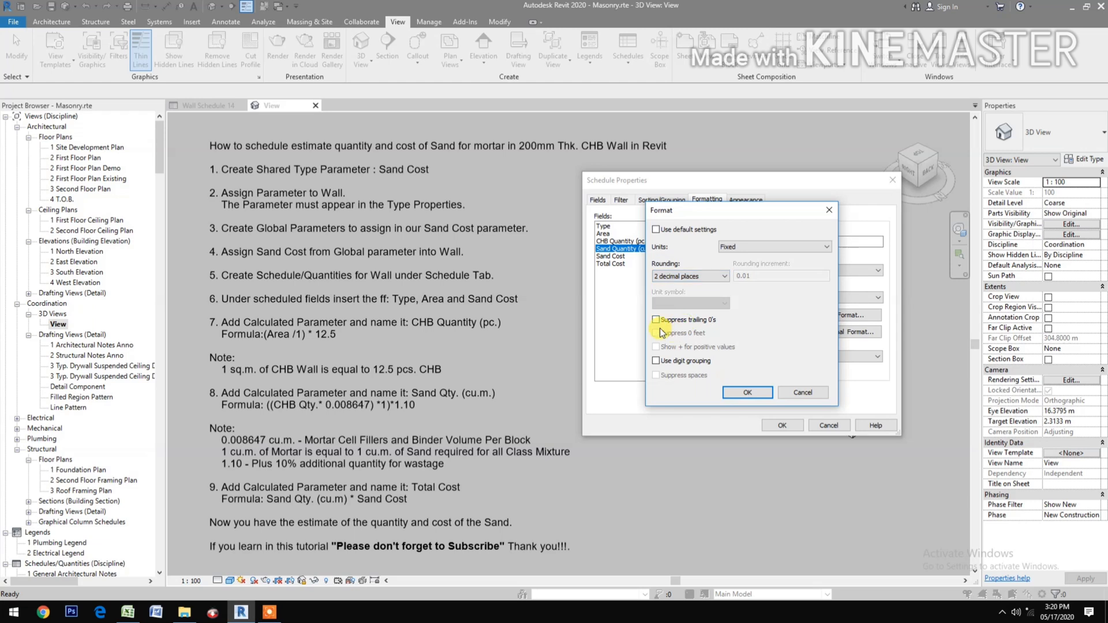
{"action": "left_click", "coordinate": [757, 395]}
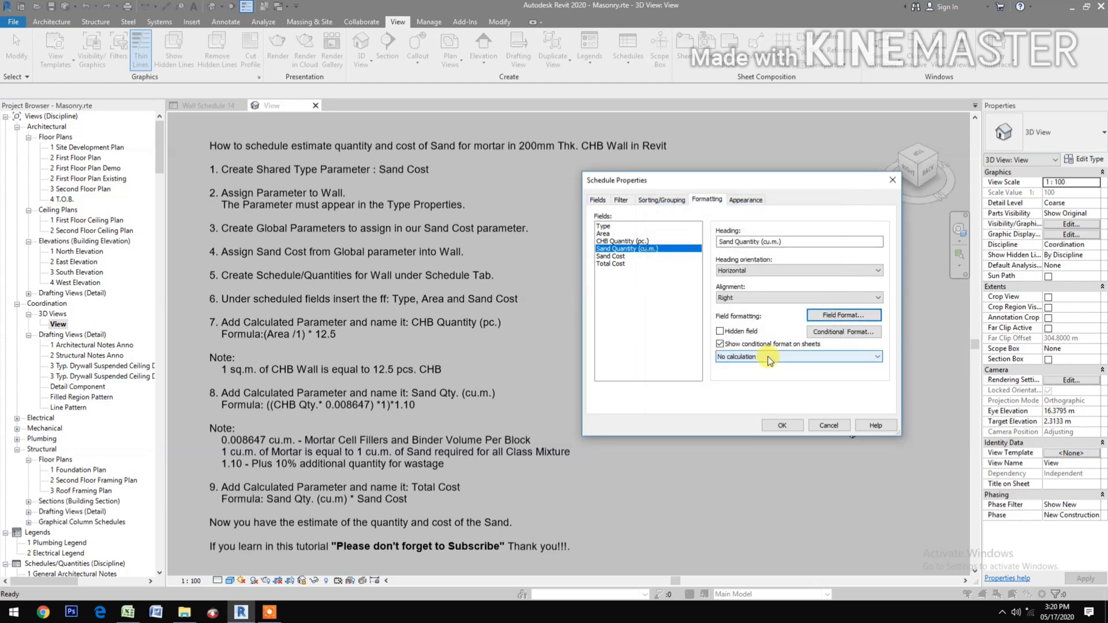
{"action": "left_click", "coordinate": [768, 356]}
{"action": "left_click", "coordinate": [750, 375]}
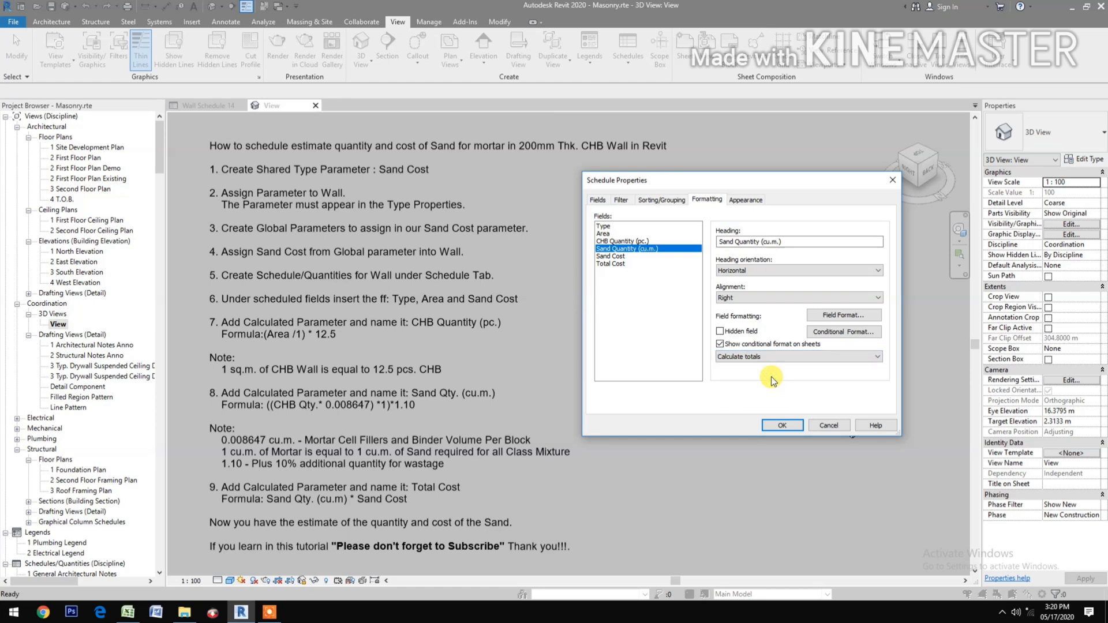
- Set the alignment of the CHB Quantity (pc.) field to Right
{"action": "left_click", "coordinate": [628, 241]}
{"action": "left_click", "coordinate": [745, 298]}
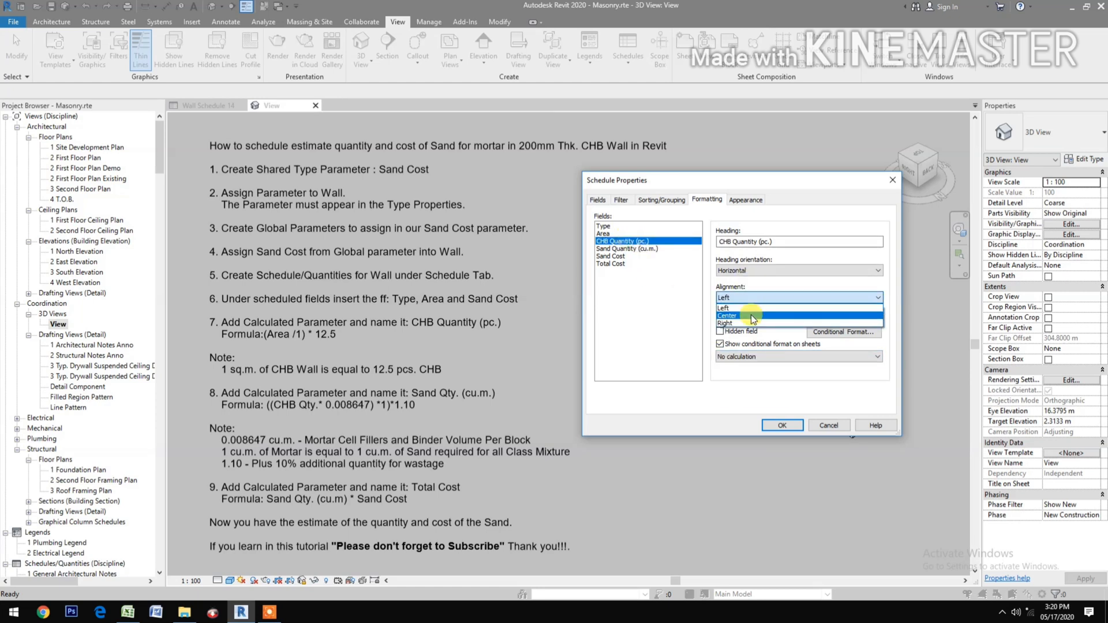
{"action": "left_click", "coordinate": [752, 323]}
- Format the CHB Quantity (pc.) field as Fixed units with 2 decimal places and digit grouping, and set it to Calculate totals
{"action": "left_click", "coordinate": [843, 315]}
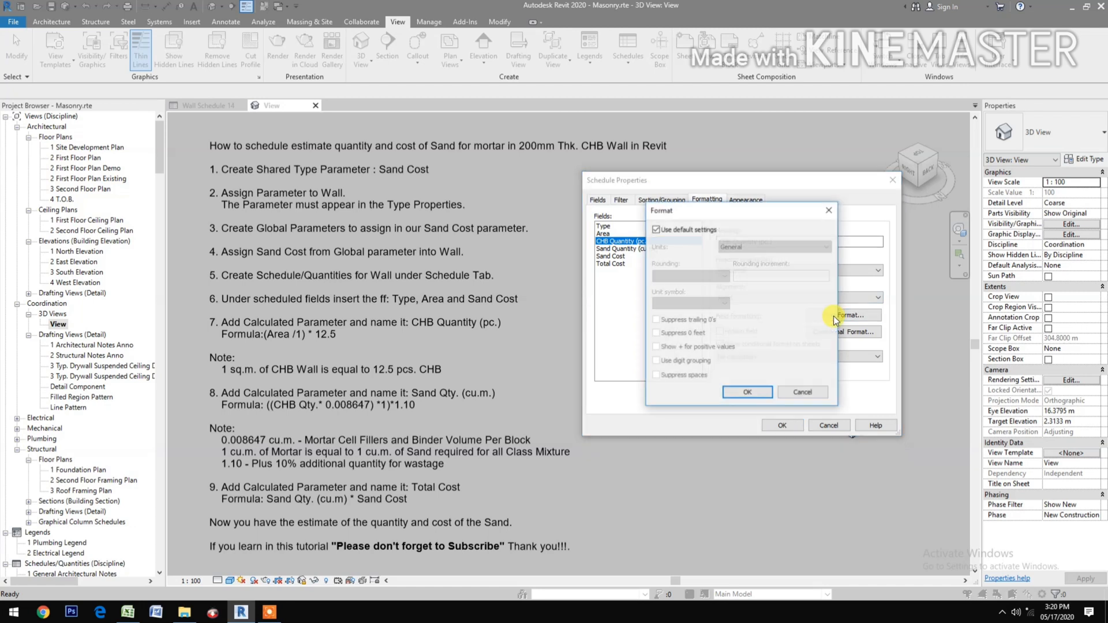
{"action": "left_click", "coordinate": [672, 231]}
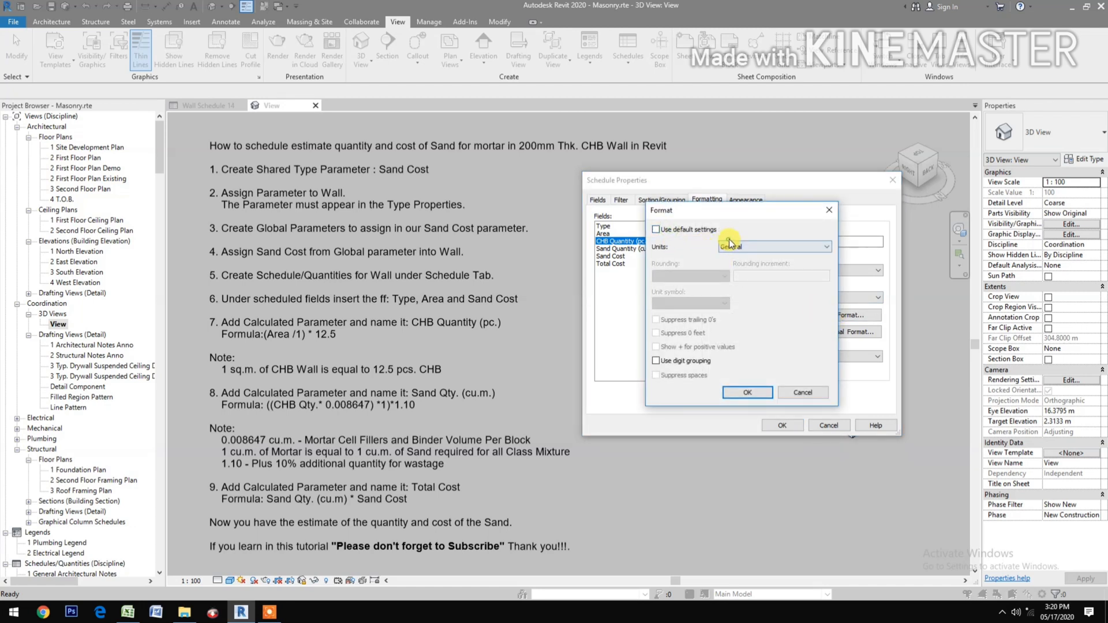
{"action": "left_click", "coordinate": [732, 246]}
{"action": "left_click", "coordinate": [709, 277]}
{"action": "left_click", "coordinate": [709, 279]}
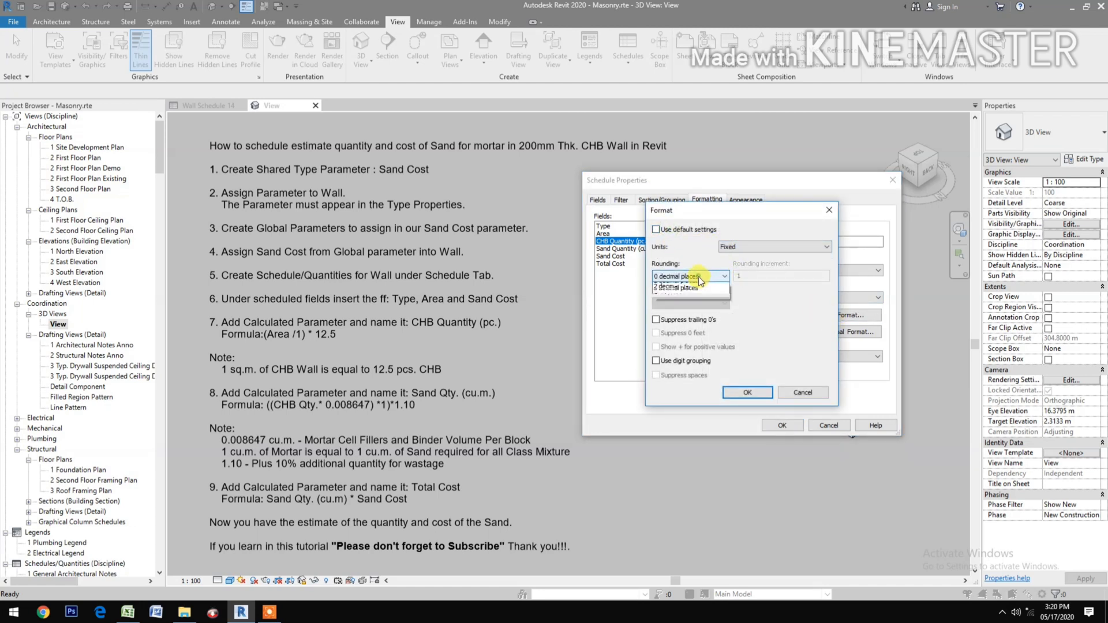
{"action": "left_click", "coordinate": [695, 326]}
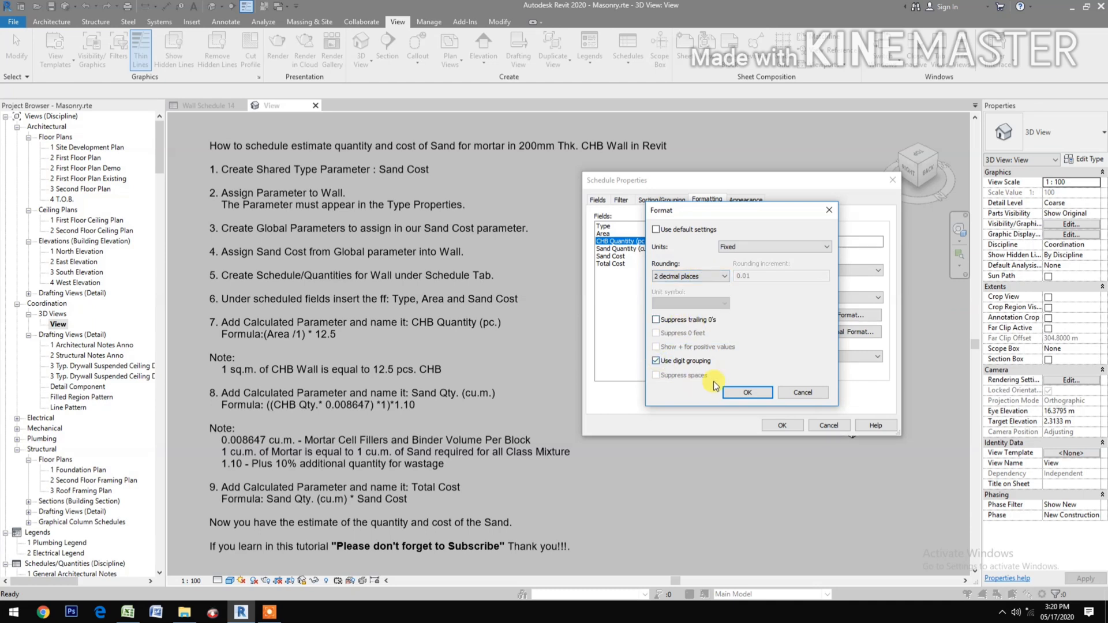
{"action": "left_click", "coordinate": [747, 392]}
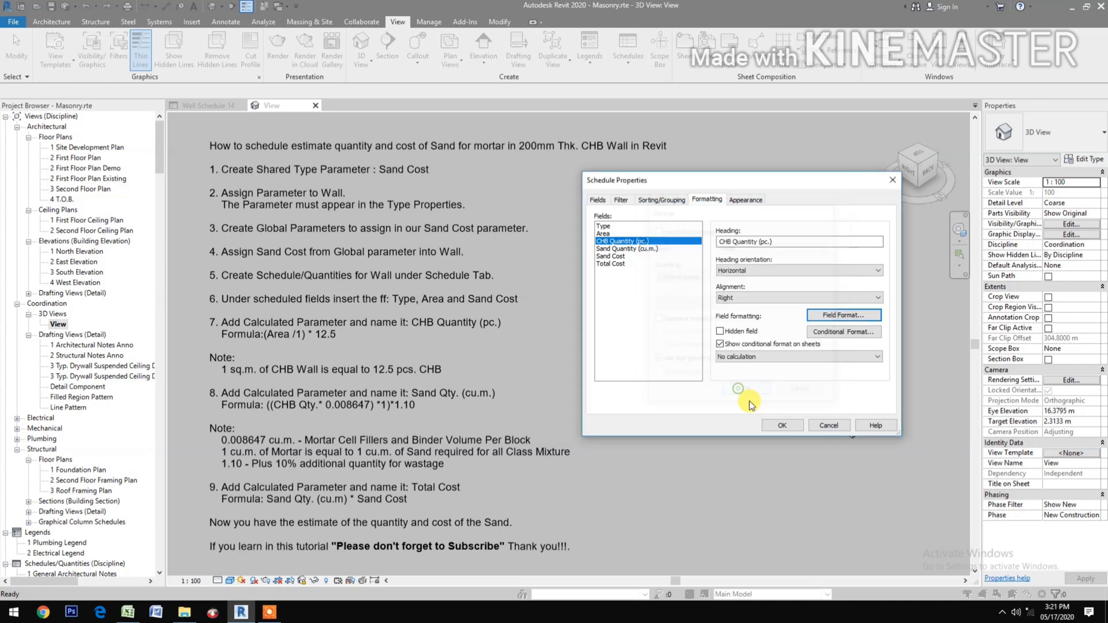
{"action": "left_click", "coordinate": [729, 362]}
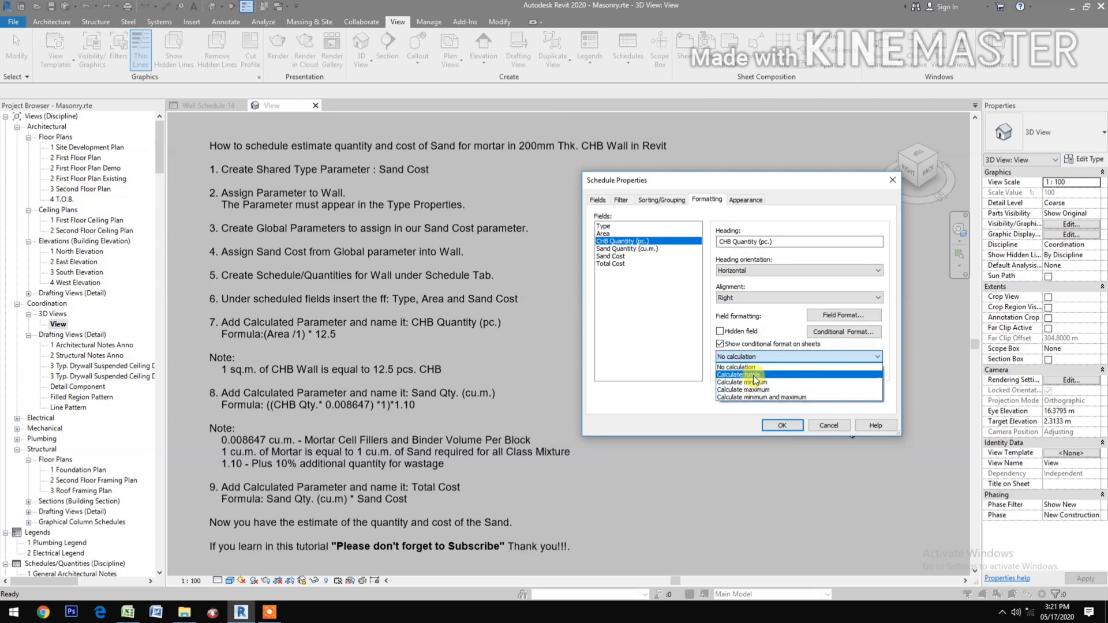
{"action": "left_click", "coordinate": [754, 376]}
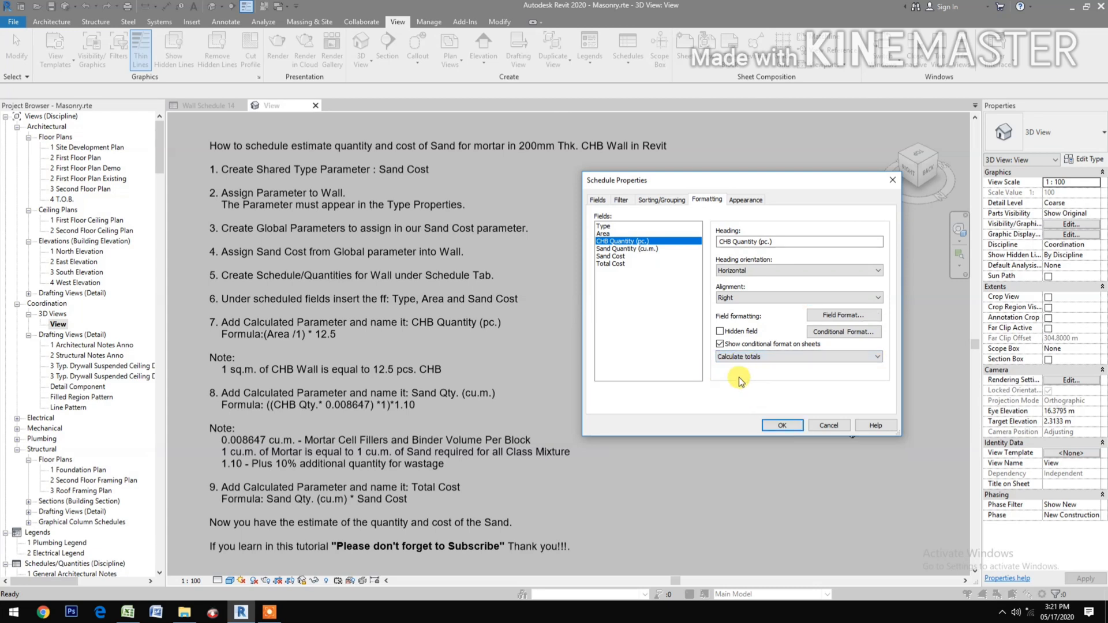
- Set the alignment of the Area field to Right
{"action": "left_click", "coordinate": [606, 233]}
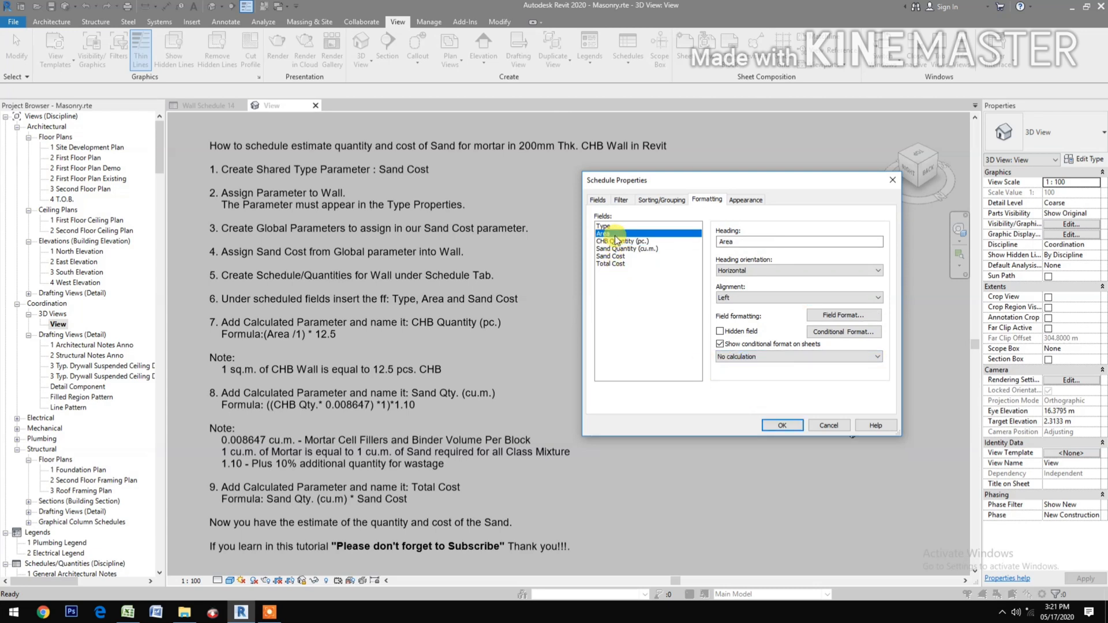
{"action": "left_click", "coordinate": [737, 294]}
{"action": "left_click", "coordinate": [736, 325]}
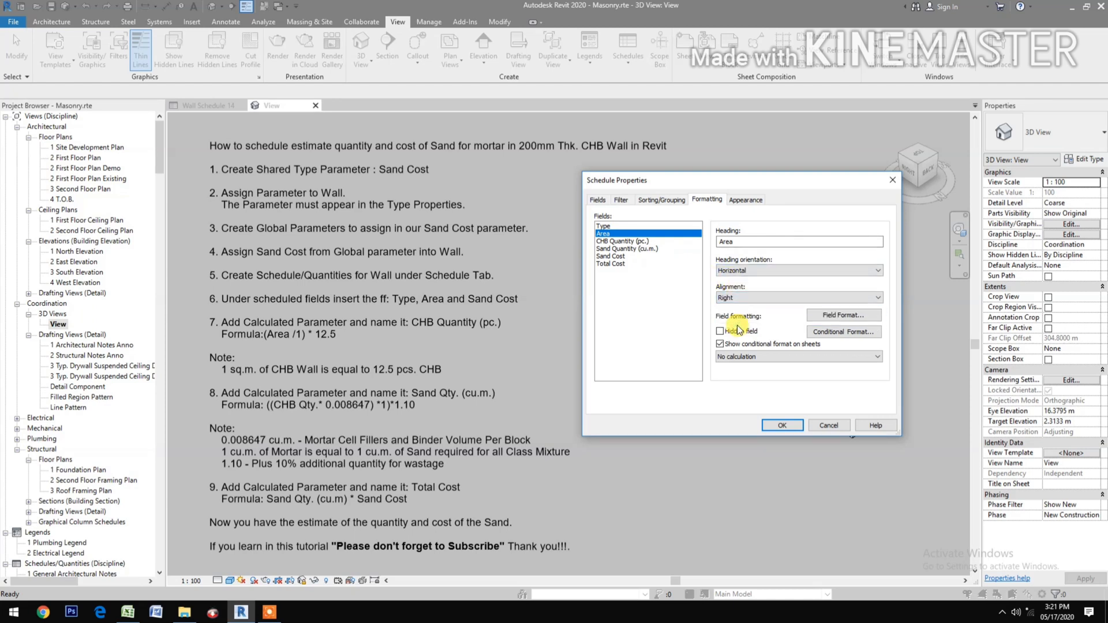
- Format the Area field in square meters with 2 decimal places and digit grouping, overriding project settings, and set it to Calculate totals
{"action": "left_click", "coordinate": [844, 315]}
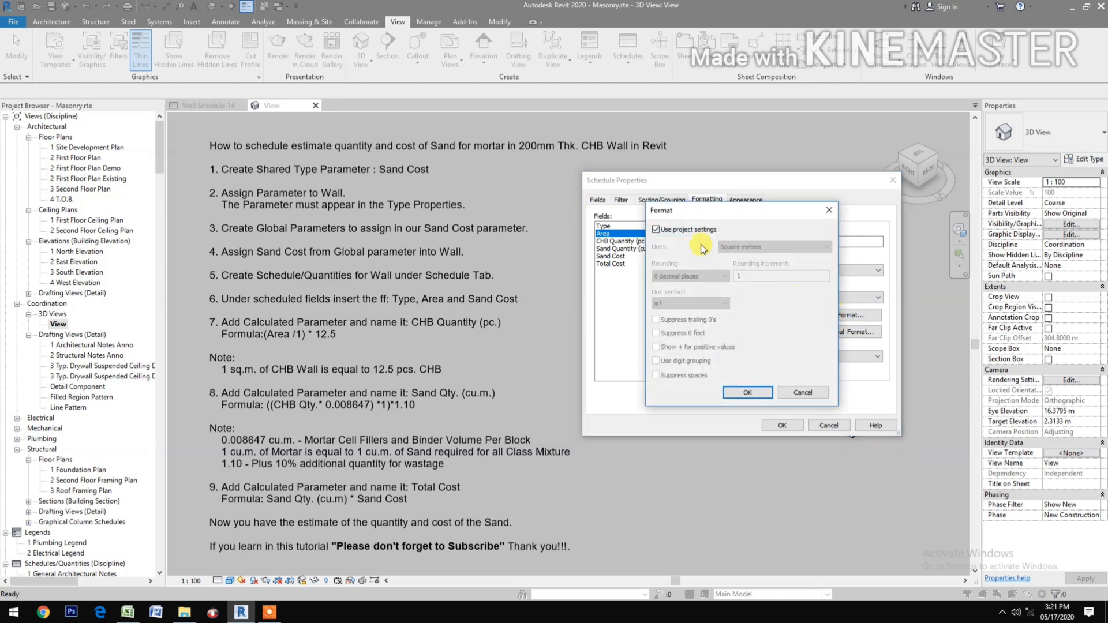
{"action": "left_click", "coordinate": [671, 235]}
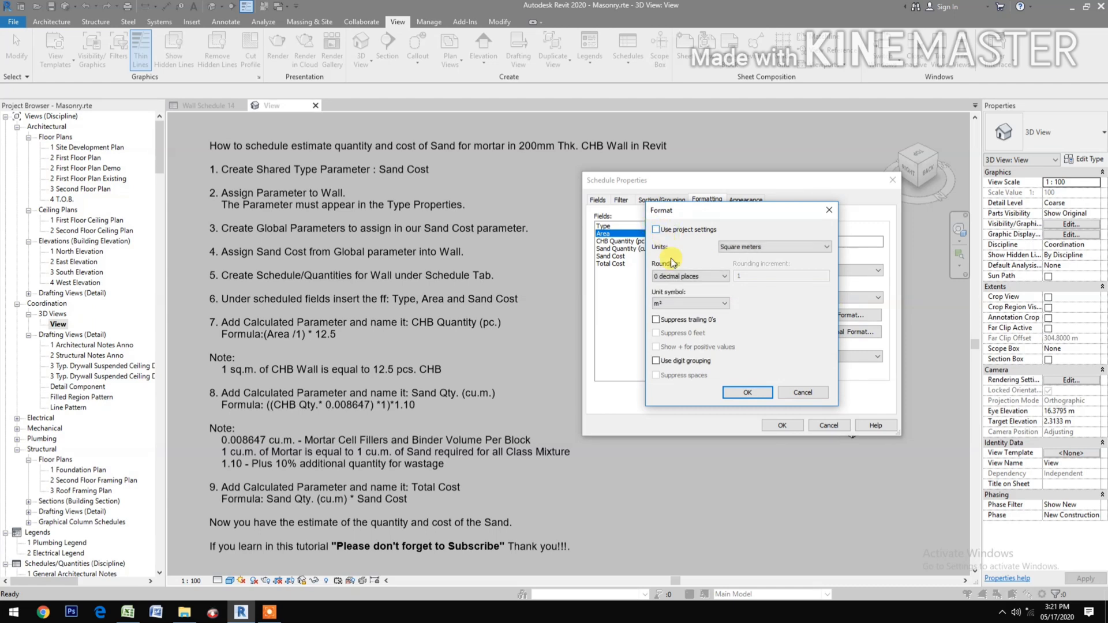
{"action": "left_click", "coordinate": [679, 277]}
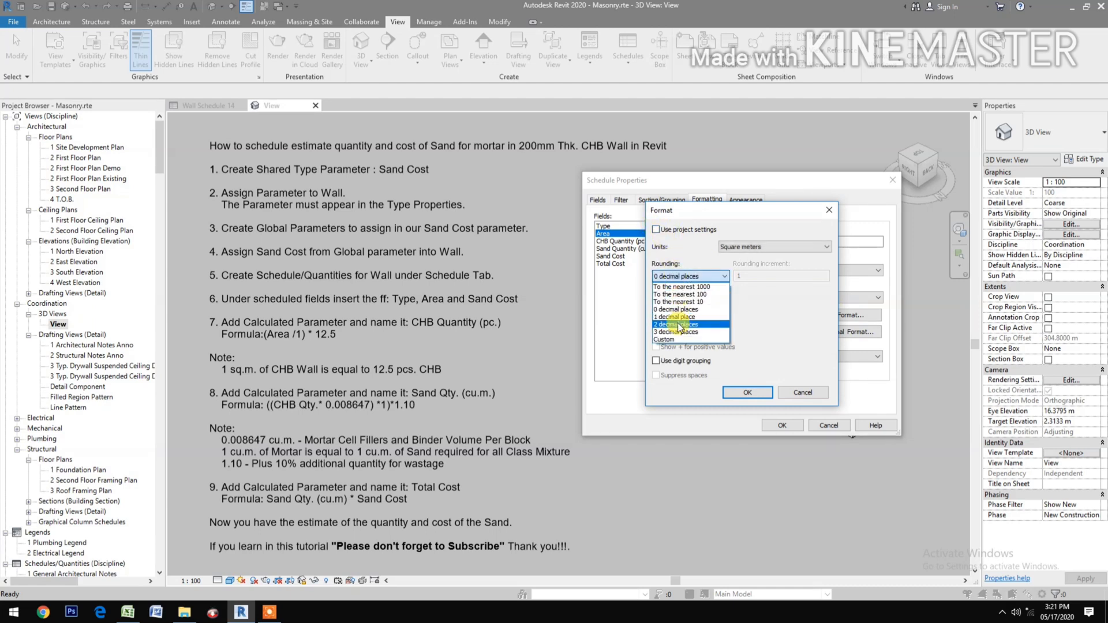
{"action": "left_click", "coordinate": [680, 325]}
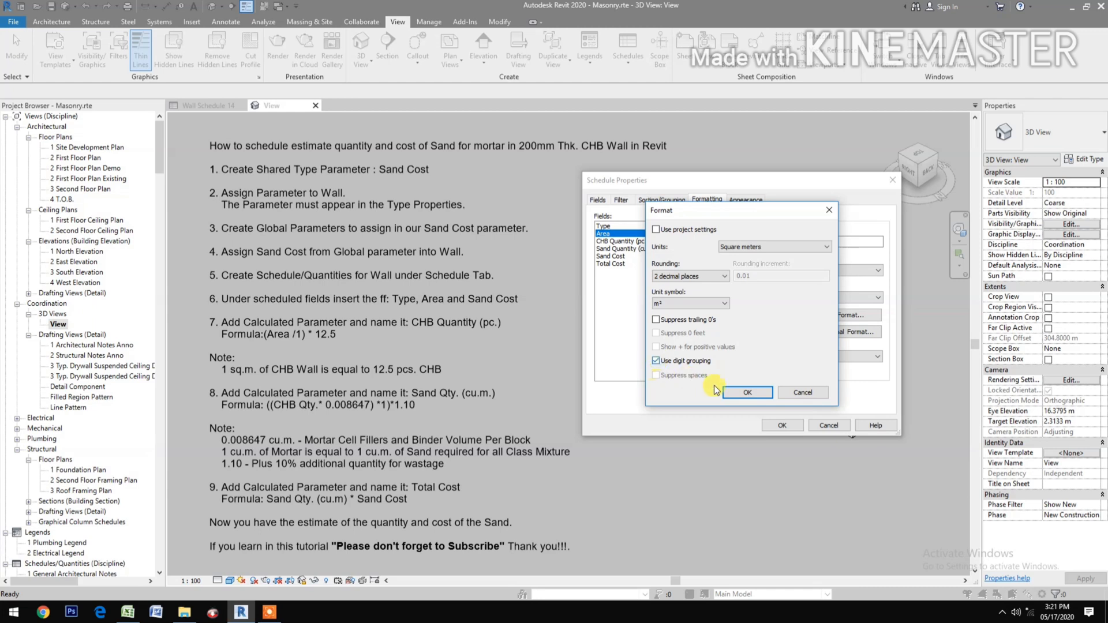
{"action": "left_click", "coordinate": [739, 395]}
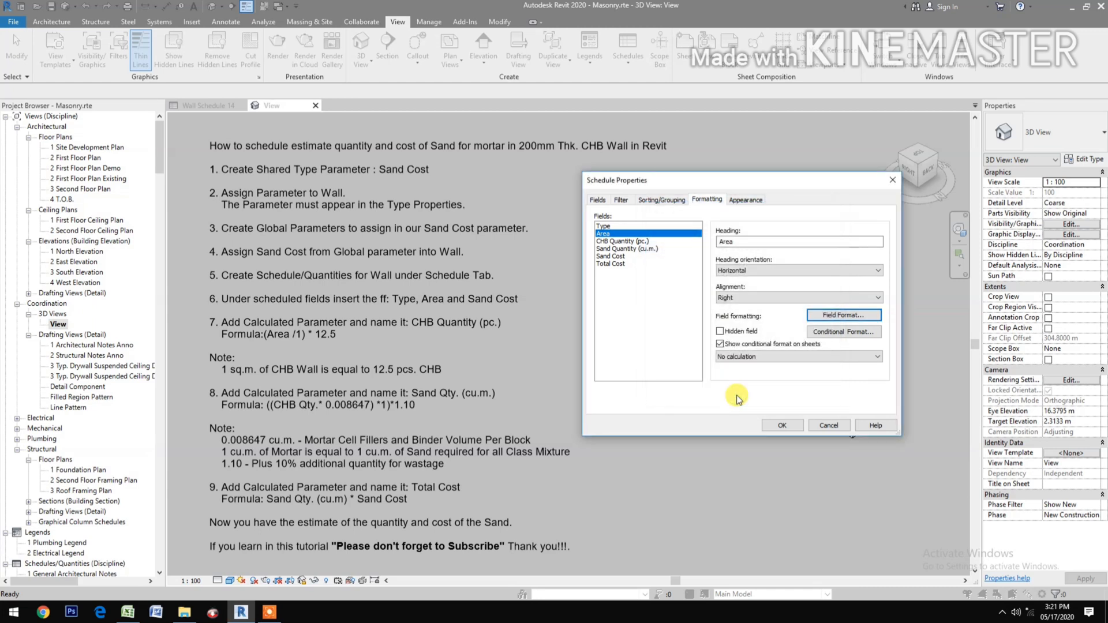
{"action": "left_click", "coordinate": [764, 357]}
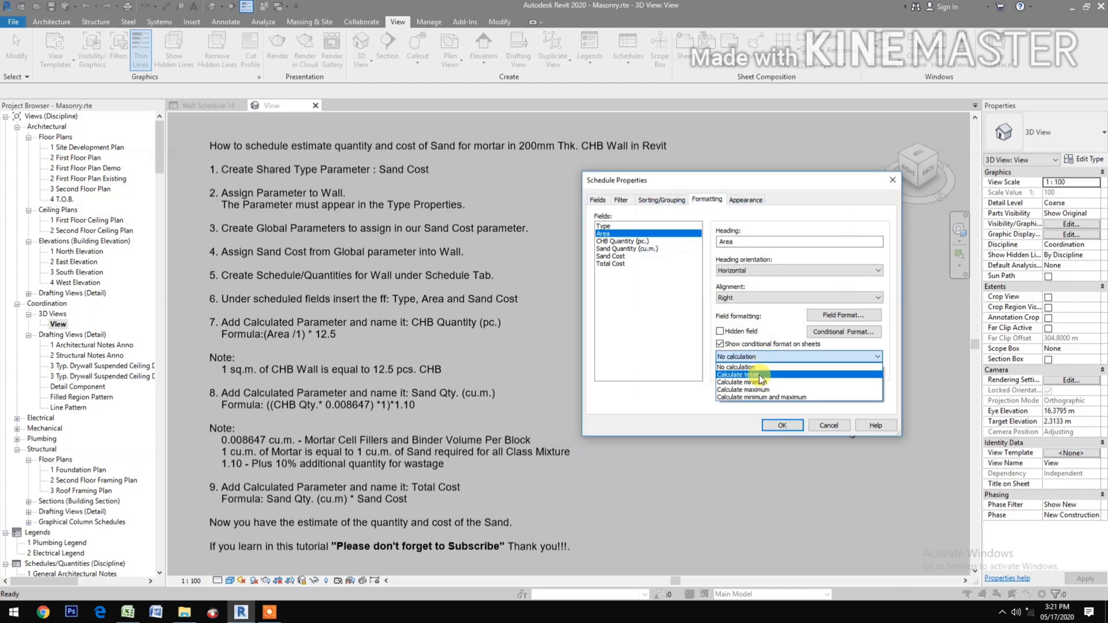
{"action": "left_click", "coordinate": [759, 375]}
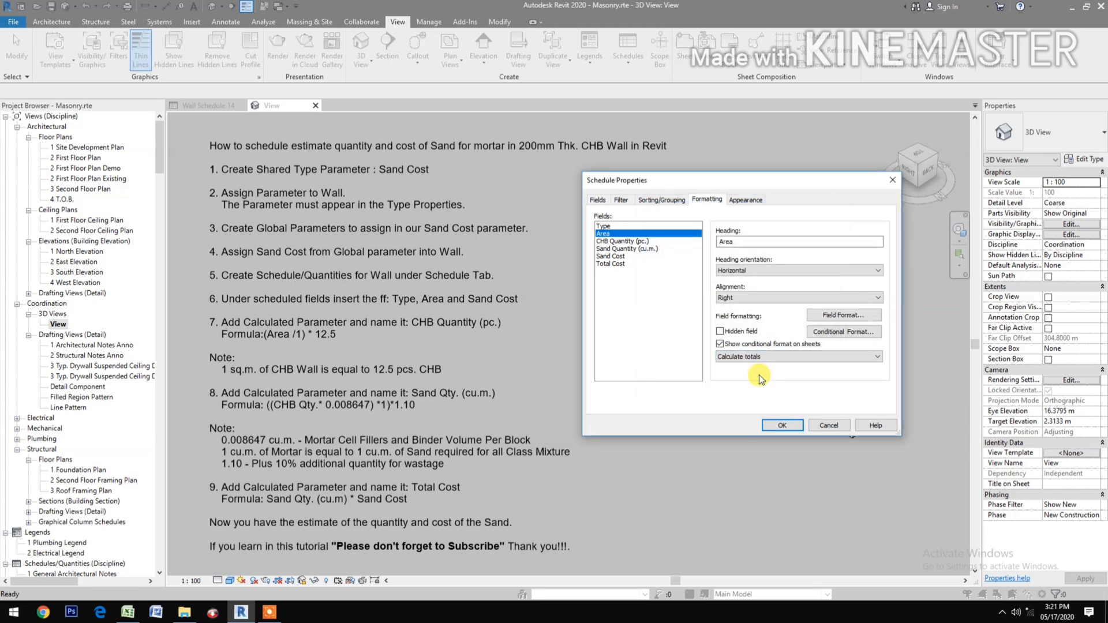
- Turn off the blank row before data in the schedule's appearance and create the wall schedule
{"action": "left_click", "coordinate": [746, 201]}
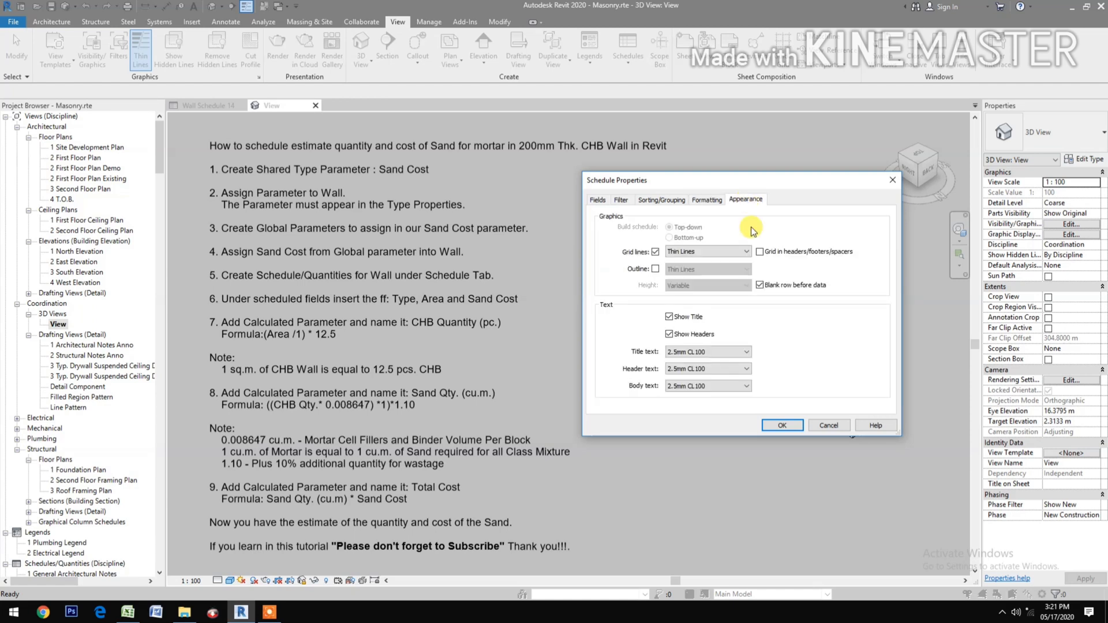
{"action": "left_click", "coordinate": [760, 285]}
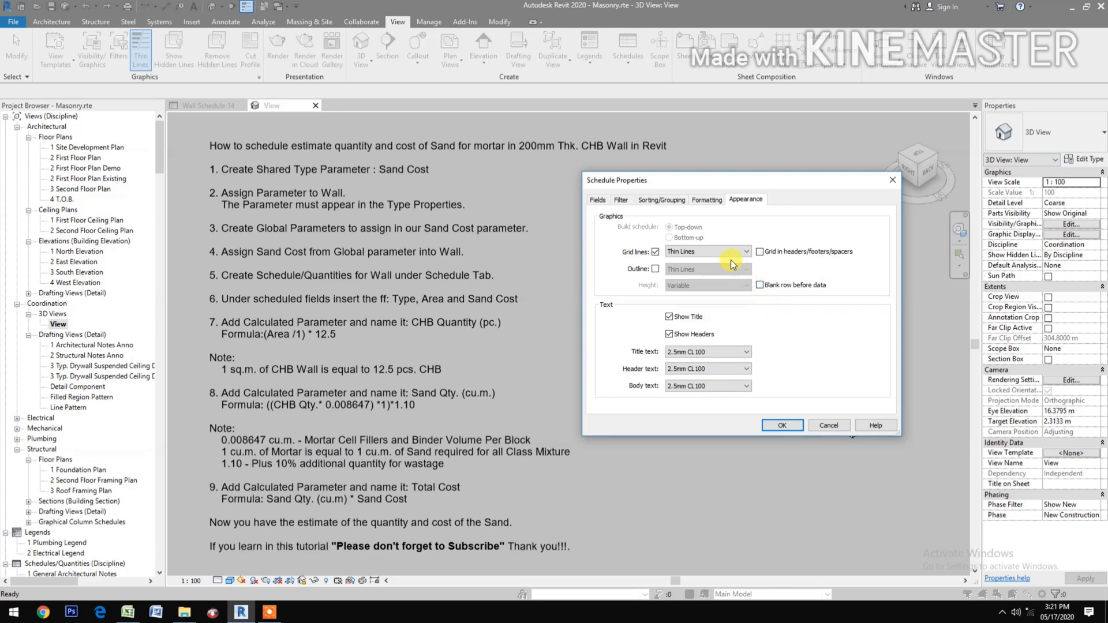
{"action": "left_click", "coordinate": [781, 426]}
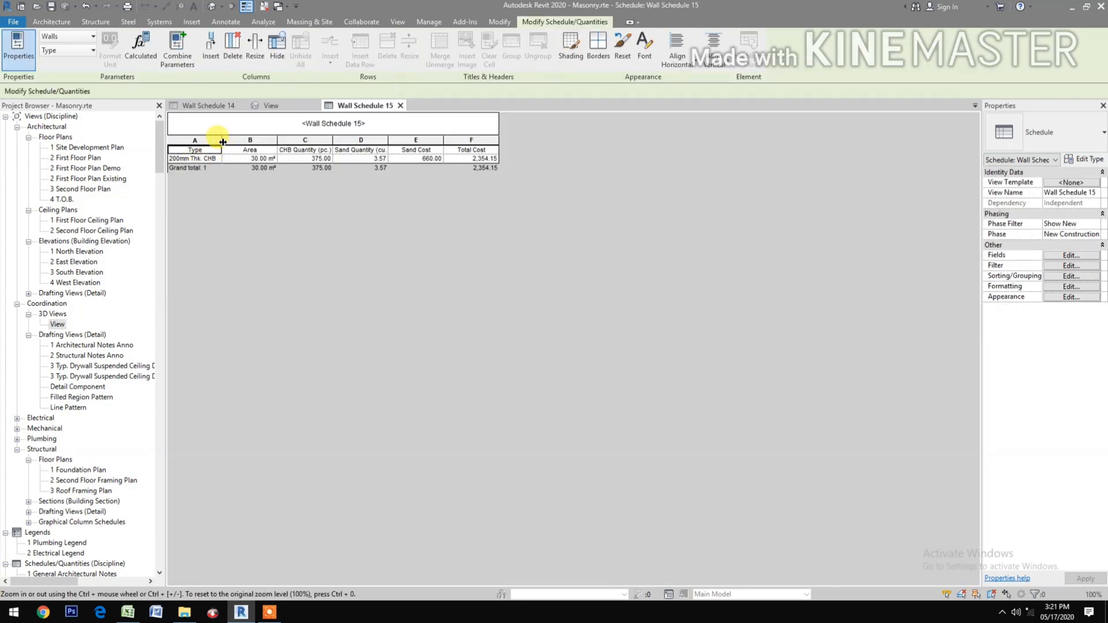
- Widen the Type, Area, CHB Quantity (pc.) and Sand Quantity (cu.m.) columns so their contents fit in full
{"action": "left_click_drag", "start_coordinate": [222, 142], "coordinate": [256, 142]}
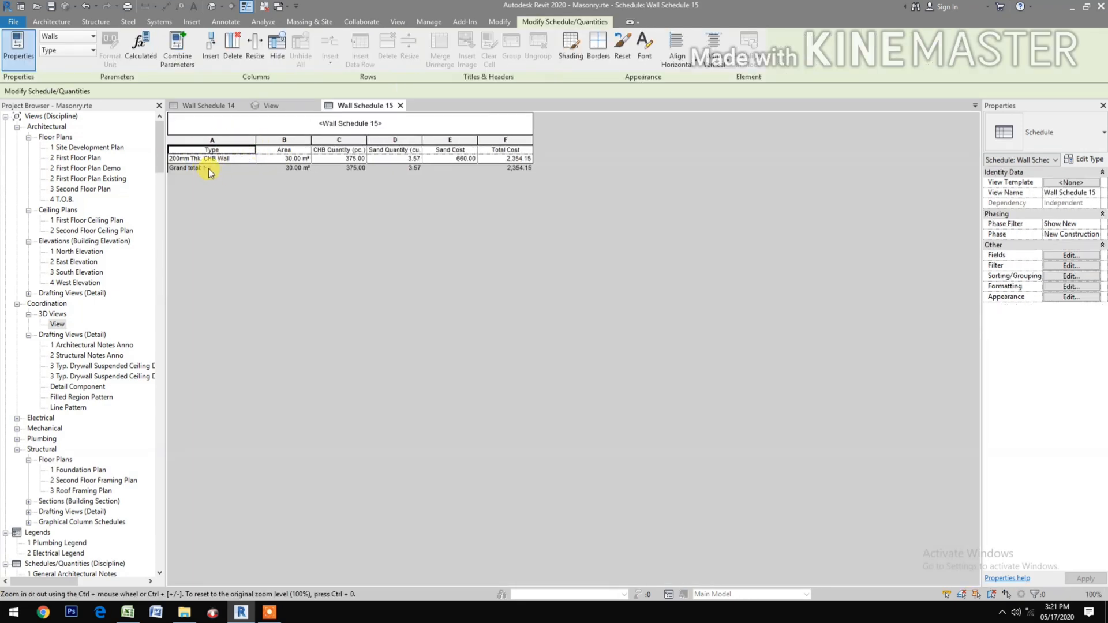
{"action": "left_click_drag", "start_coordinate": [311, 139], "coordinate": [399, 141]}
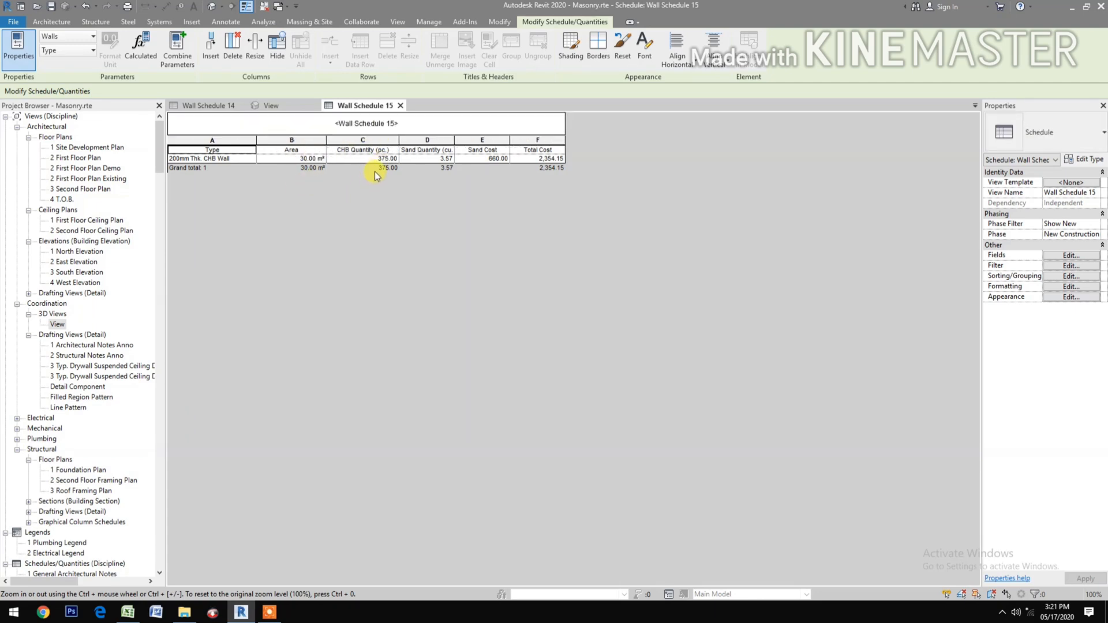
{"action": "left_click_drag", "start_coordinate": [455, 139], "coordinate": [467, 140]}
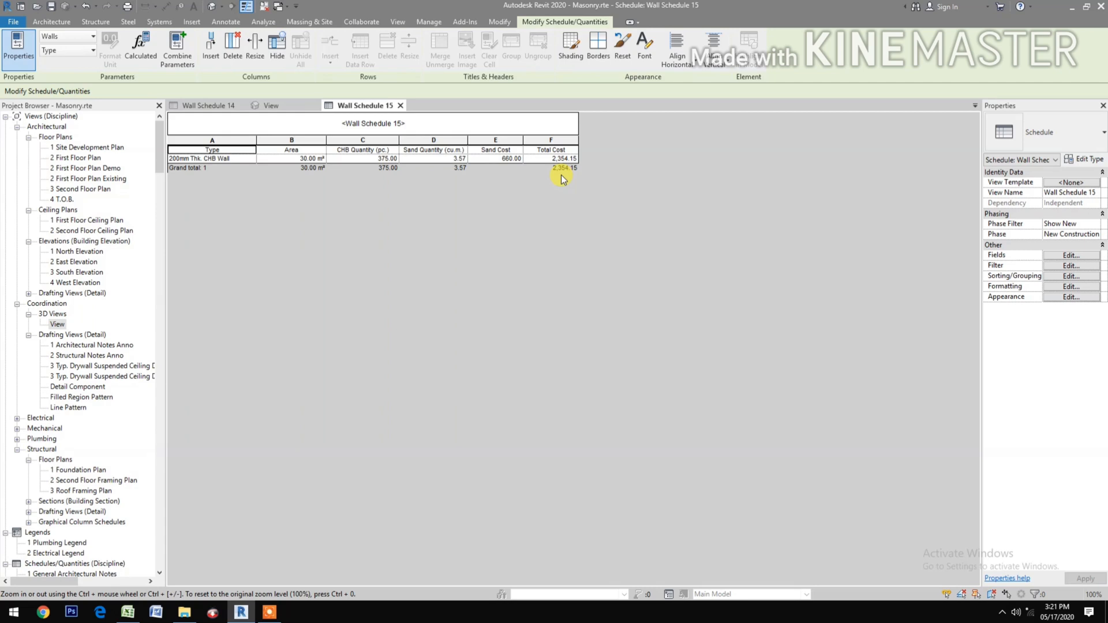
- Set the Sand Cost global parameter to 680 and apply the change to the project
{"action": "left_click", "coordinate": [428, 22]}
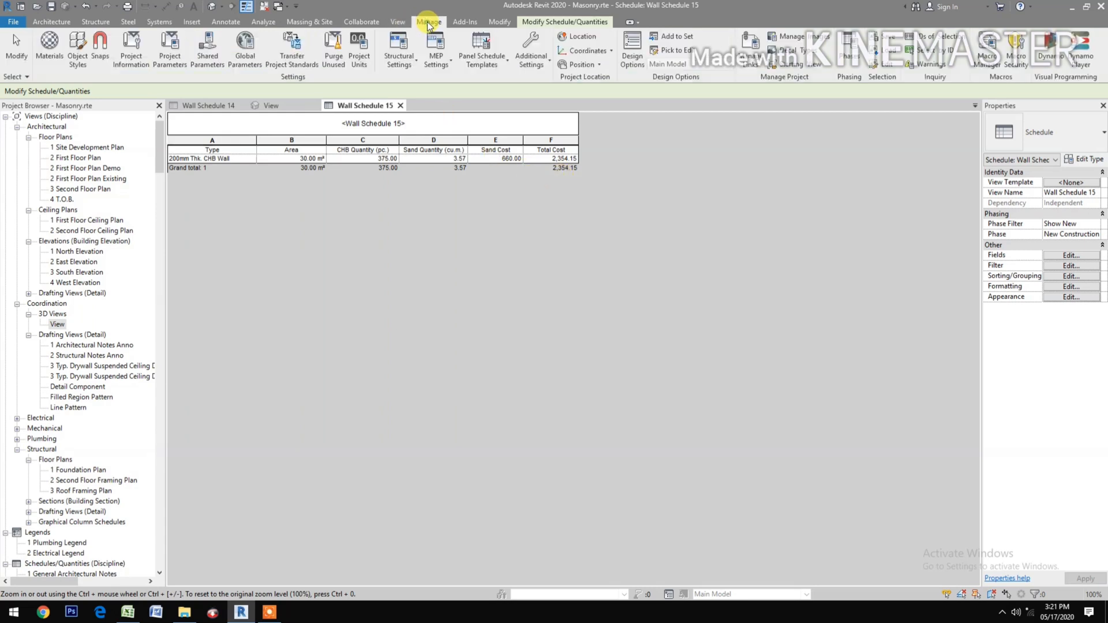
{"action": "left_click", "coordinate": [245, 46]}
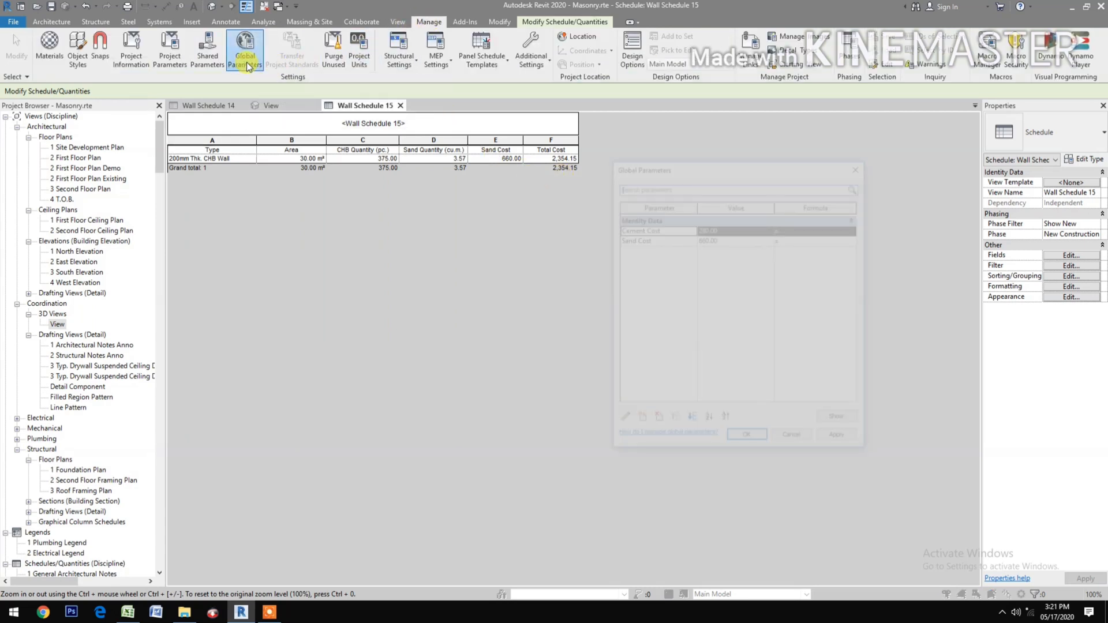
{"action": "left_click", "coordinate": [722, 238]}
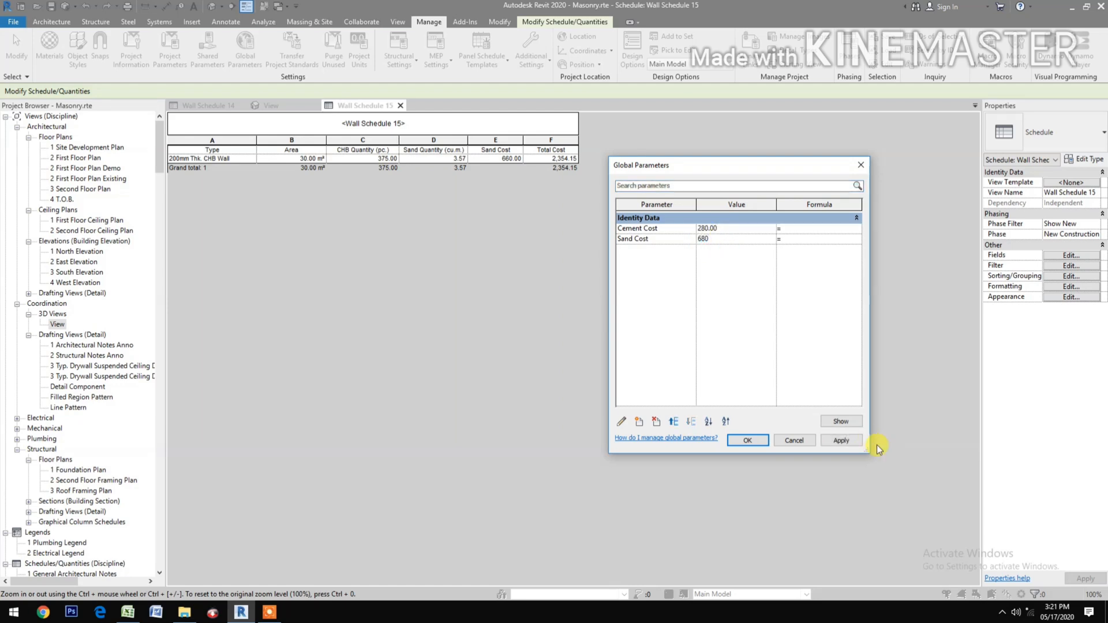
{"action": "left_click", "coordinate": [843, 441]}
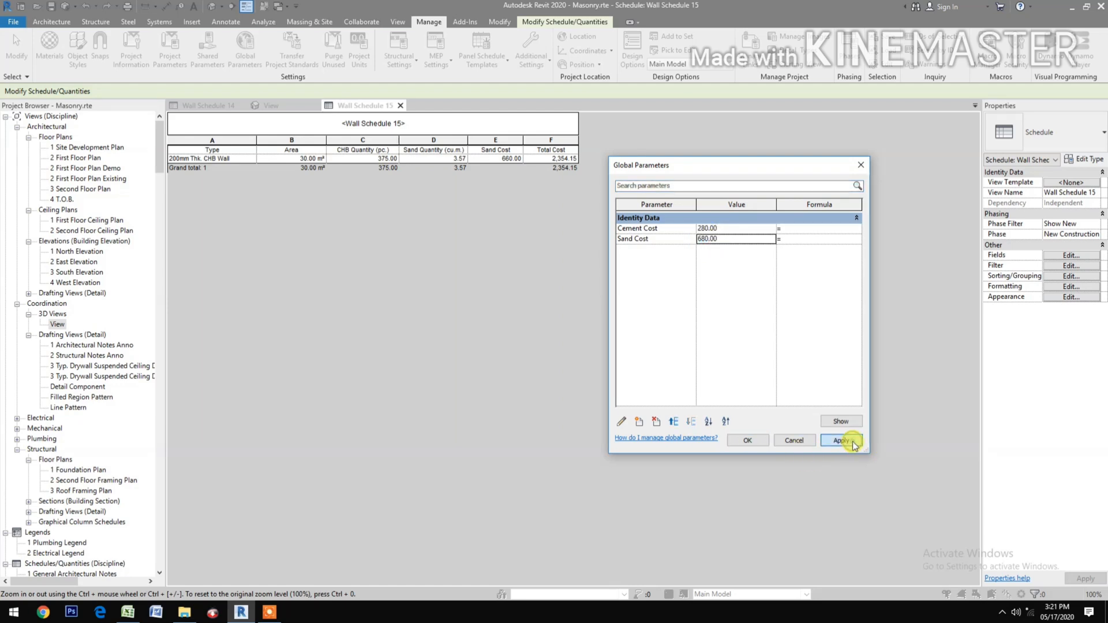
{"action": "left_click", "coordinate": [748, 441]}
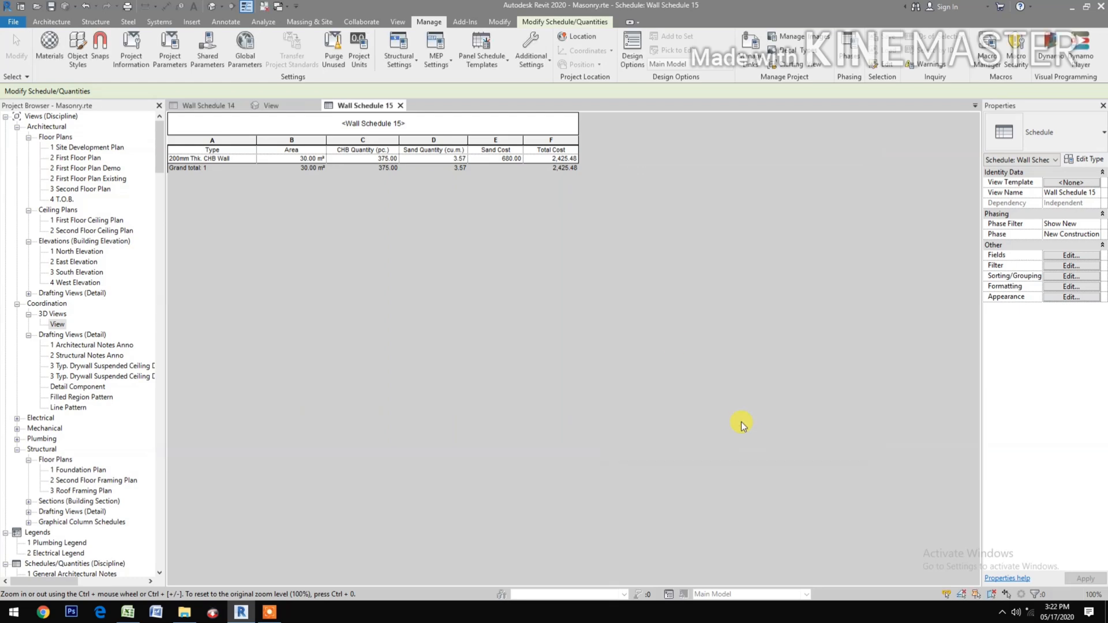